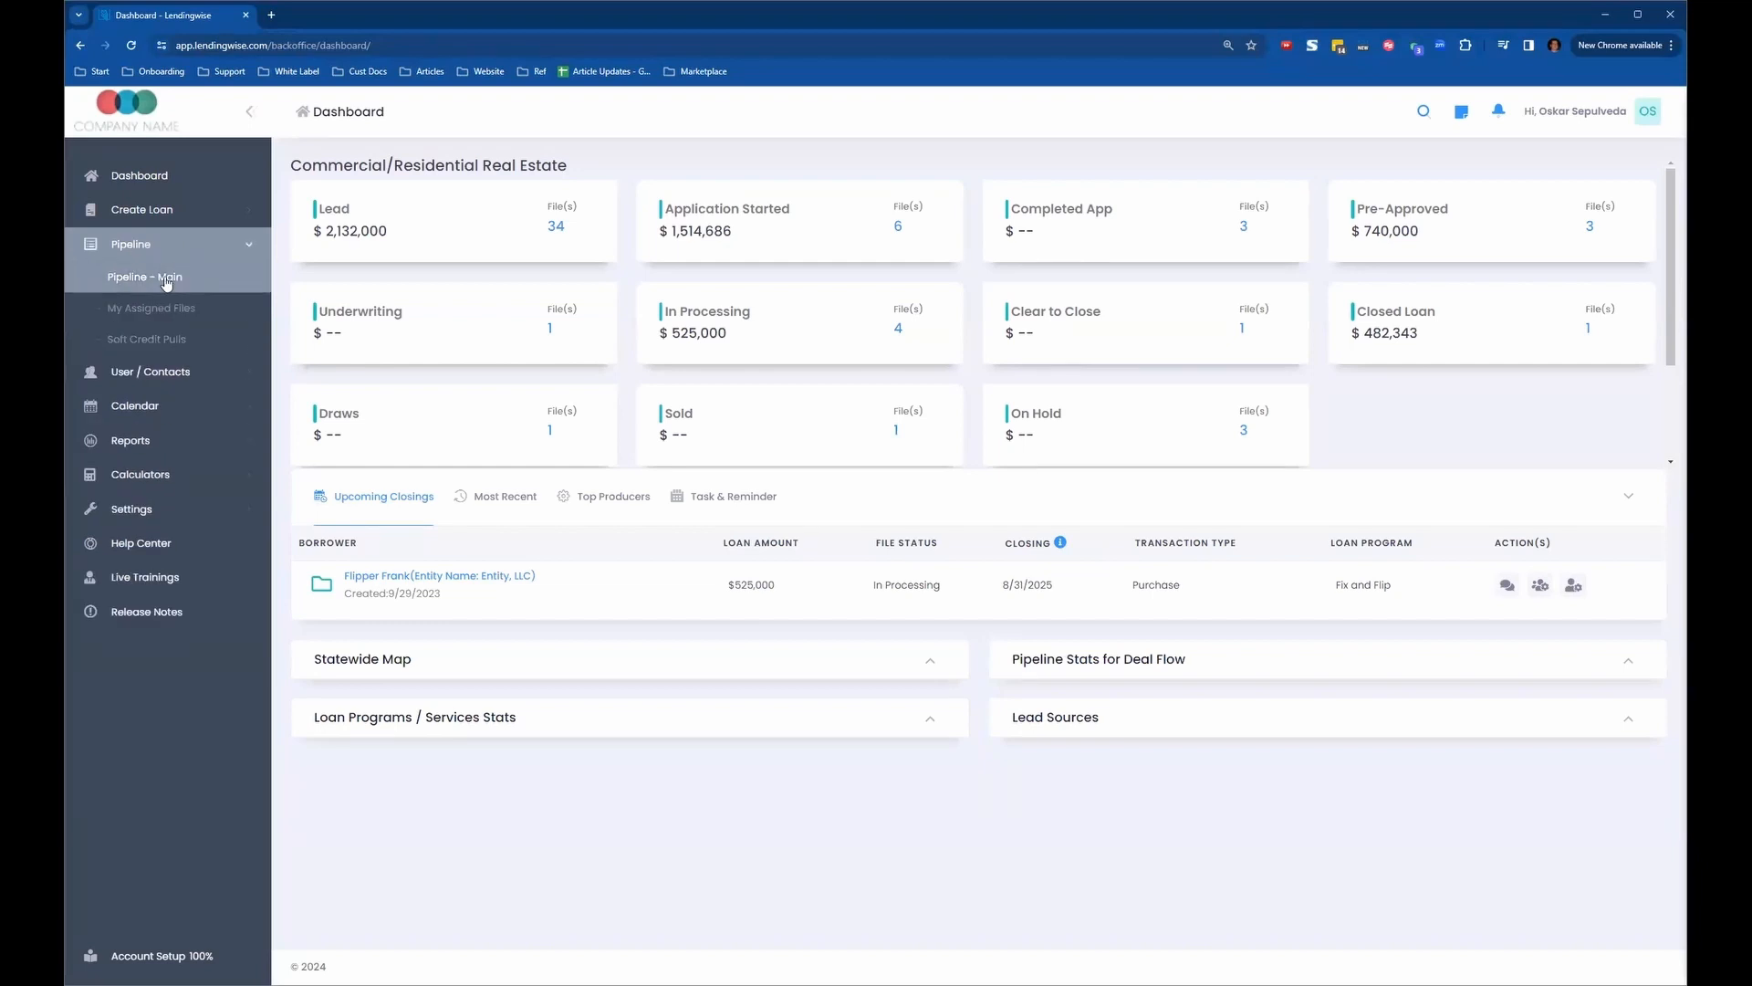
Step: From the main pipeline, show all files and open the In Processing Fix and Flip file with the 525,000.00 loan amount
left_click(144, 279)
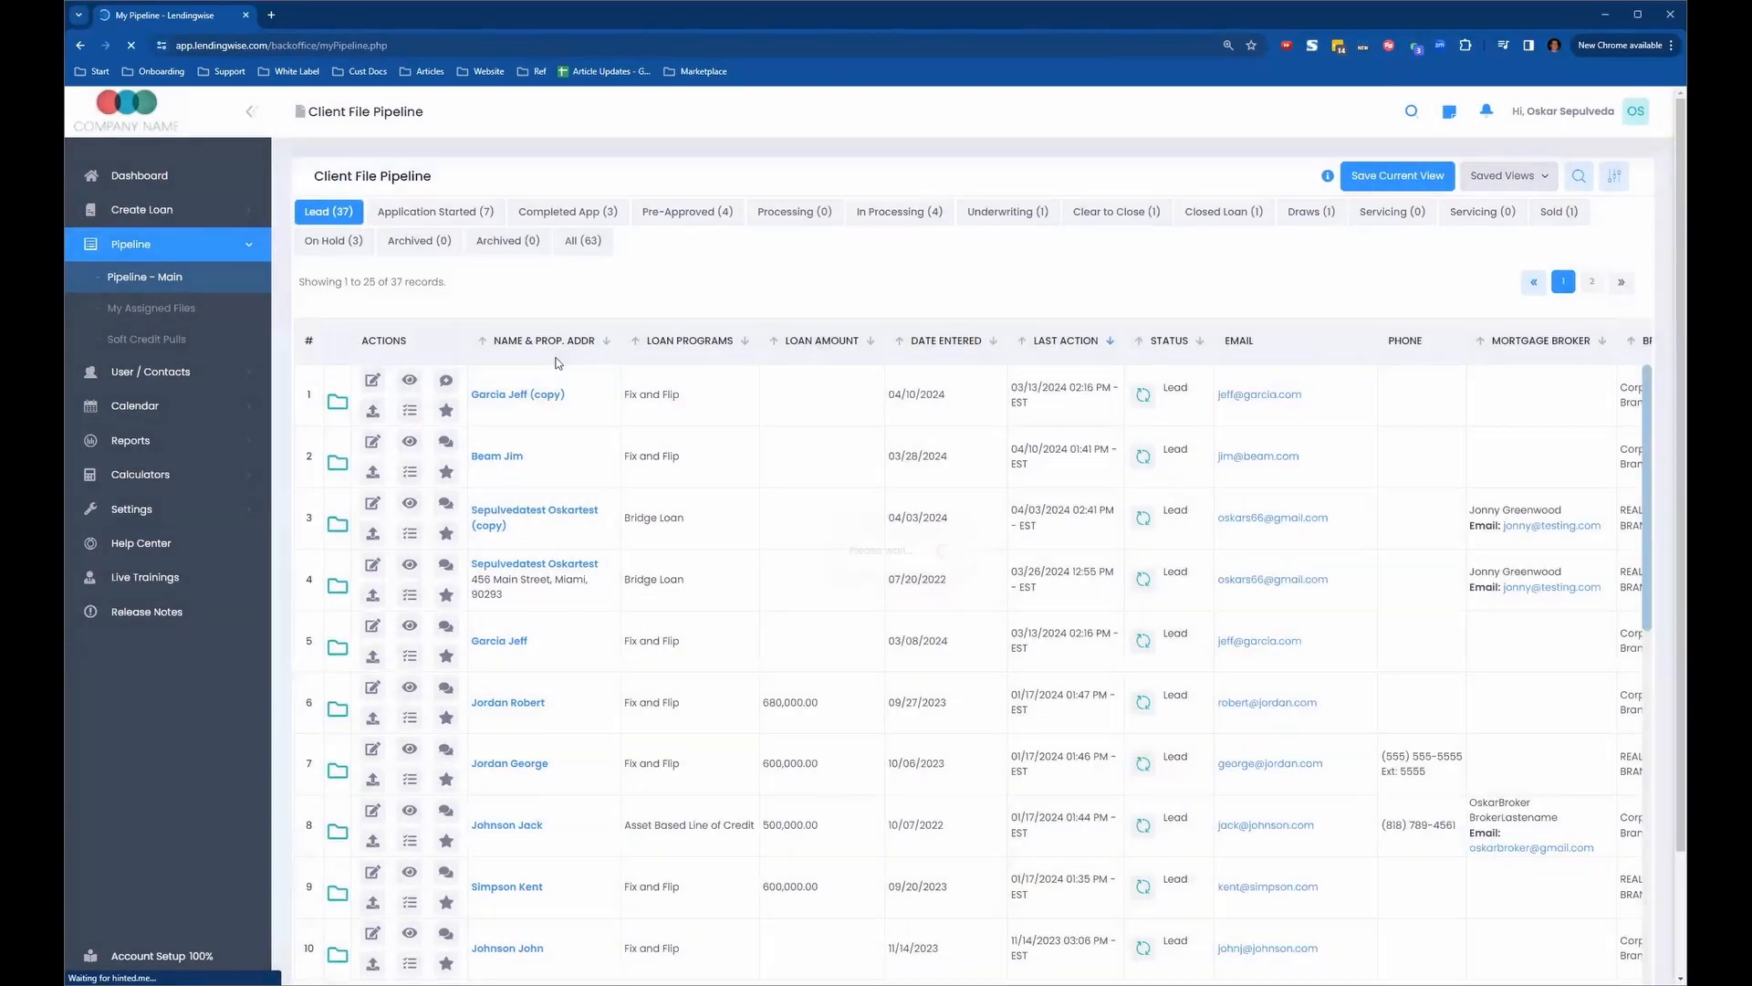
left_click(580, 250)
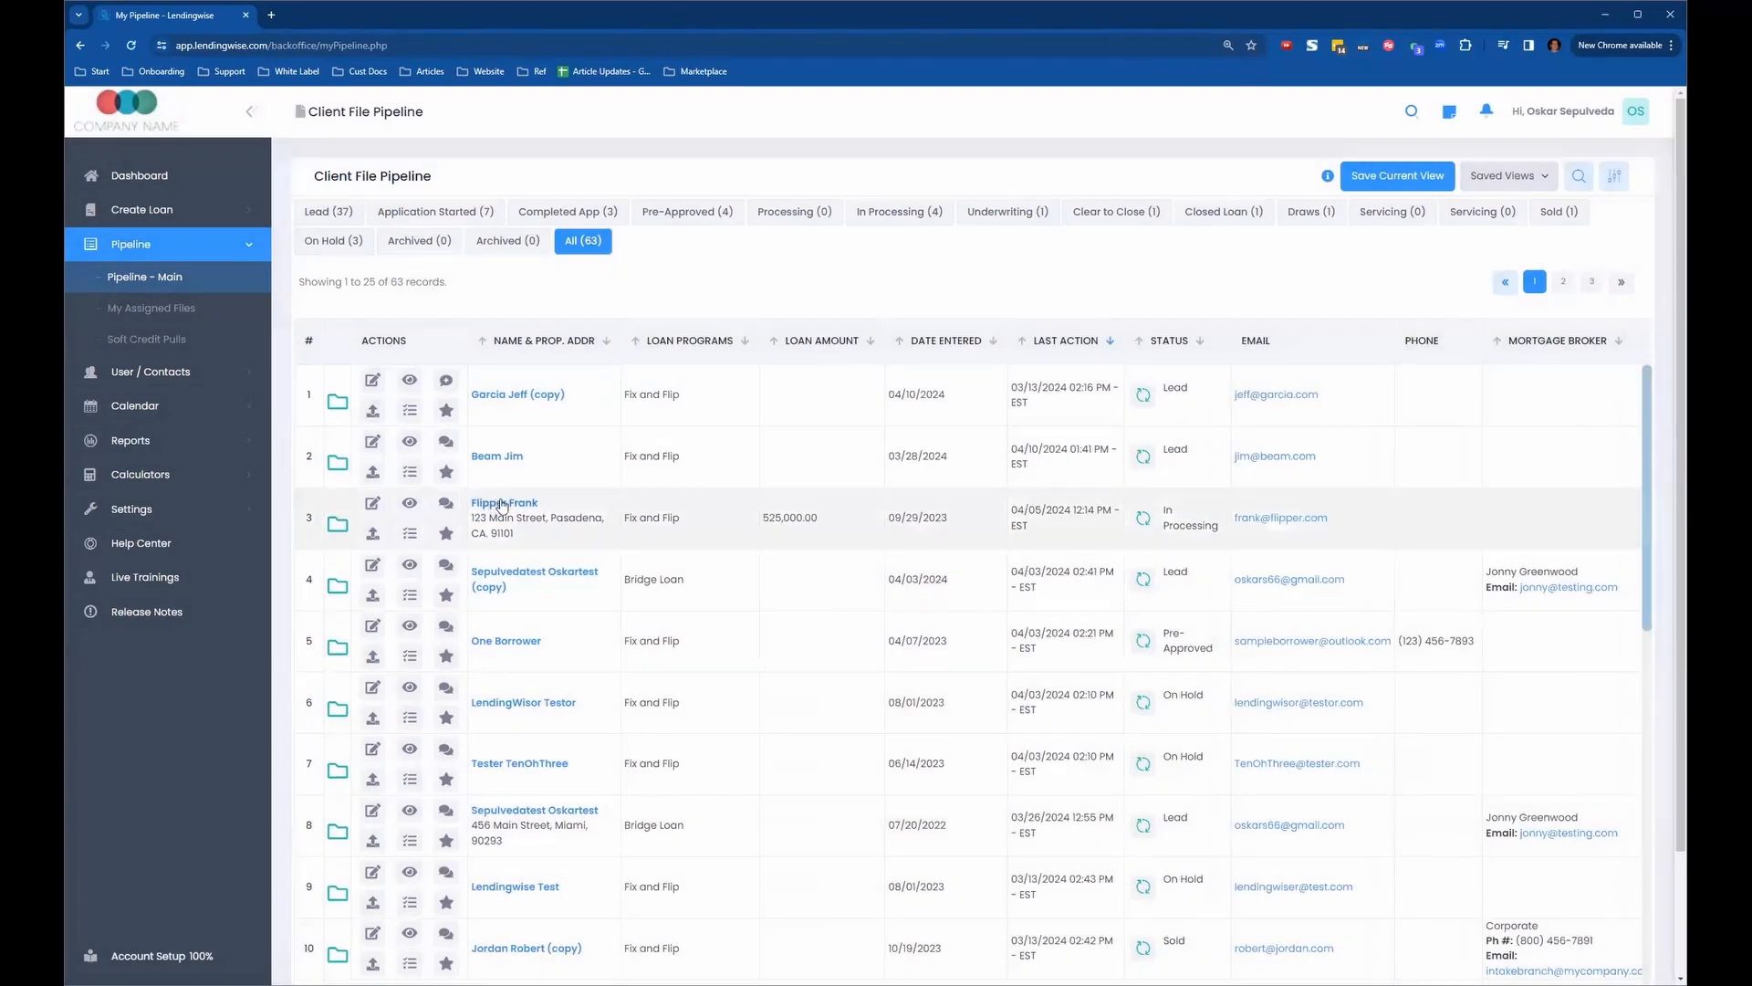
left_click(502, 504)
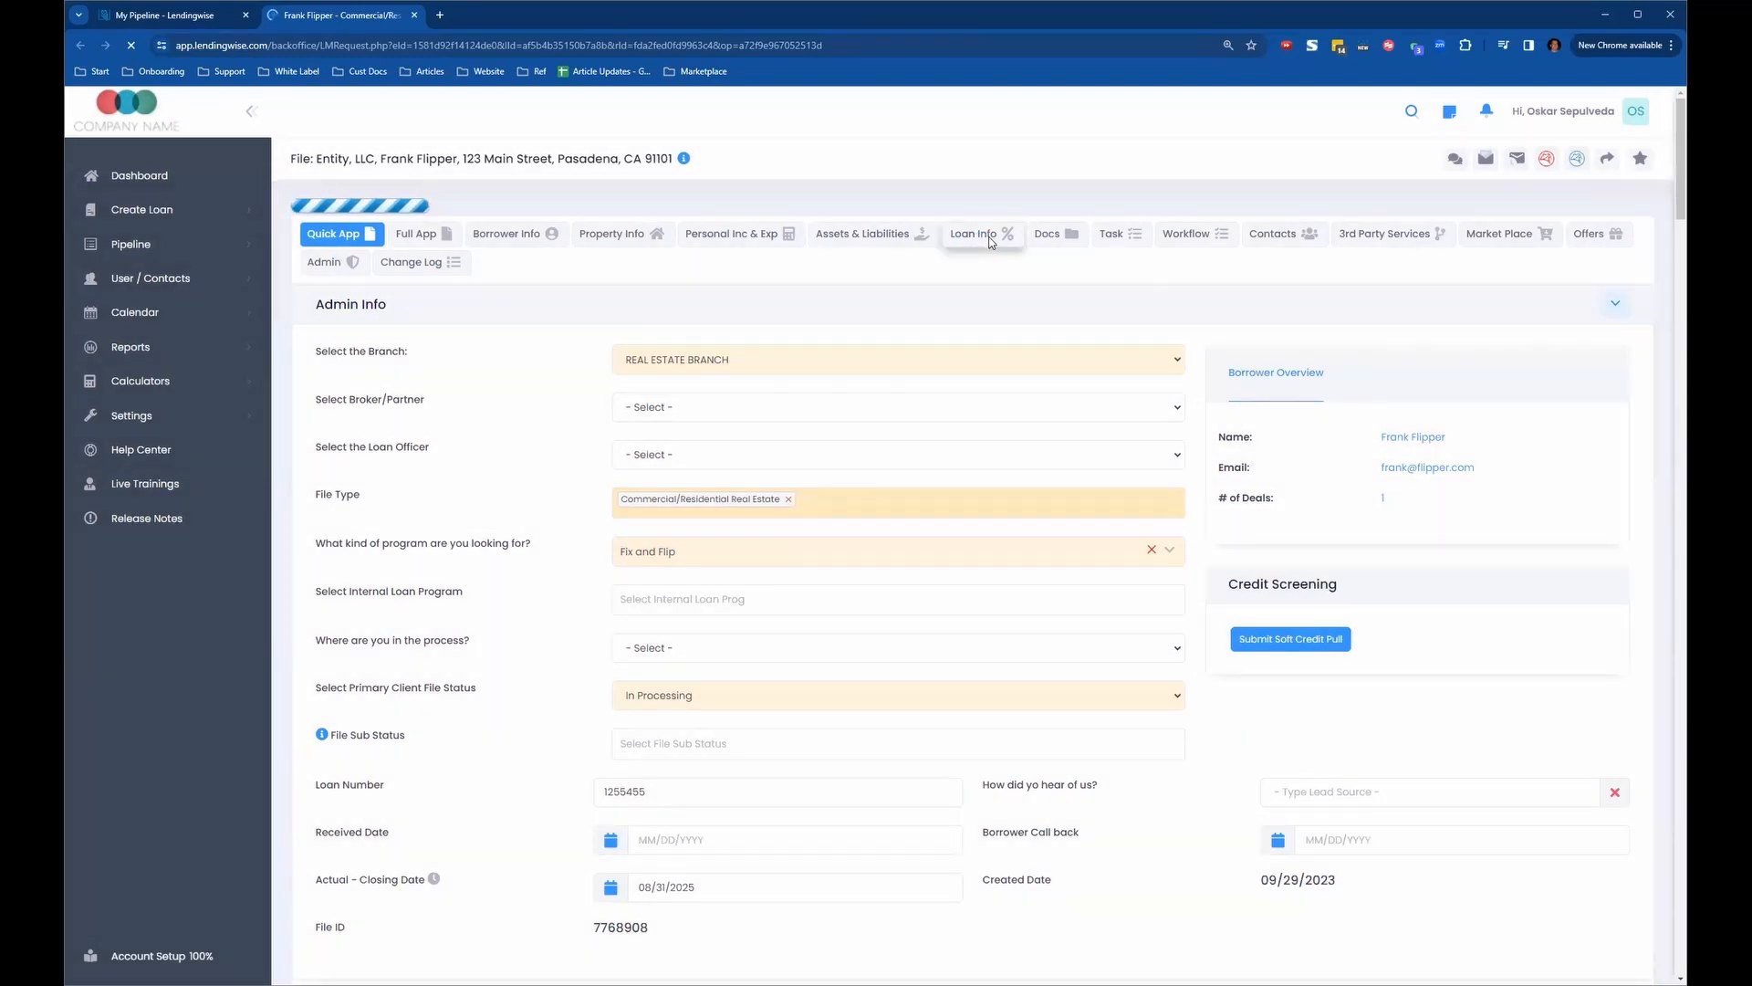
Step: Review the Additional Terms & Requirements for Loan Processing & Underwriting section at the end of the file's Loan Info
left_click(986, 243)
scroll(928, 486, "down", 10)
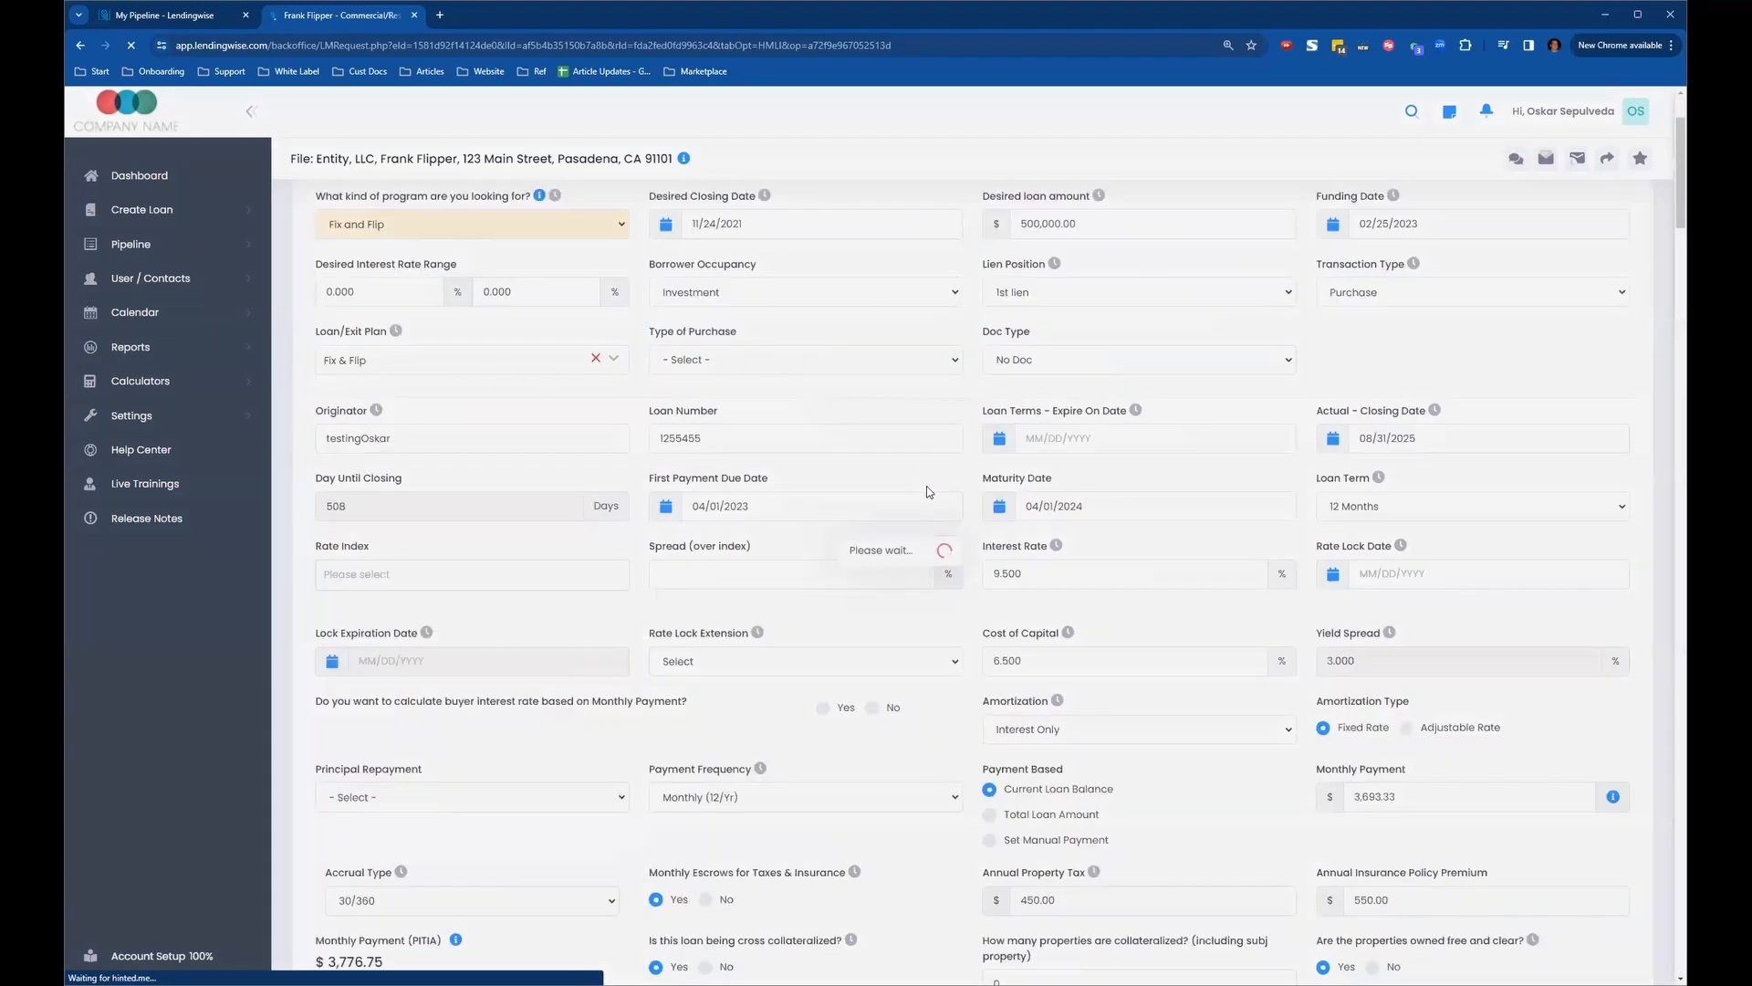
scroll(924, 482, "down", 15)
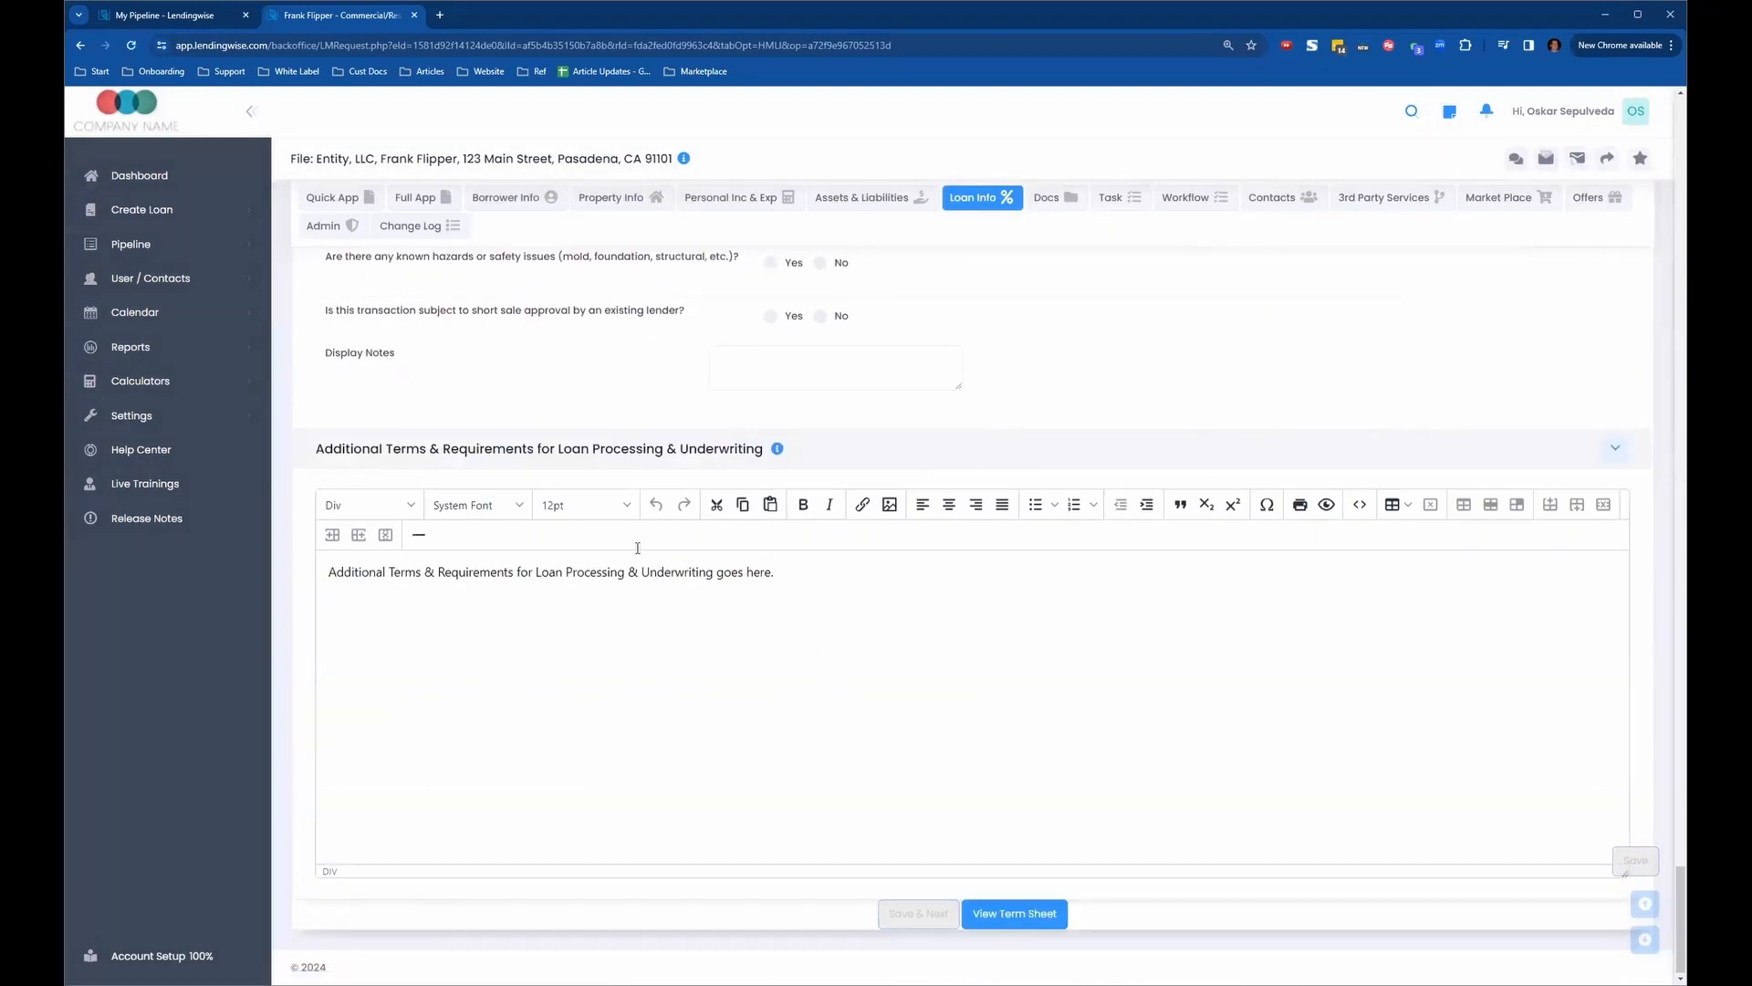
left_click_drag(307, 451, 762, 467)
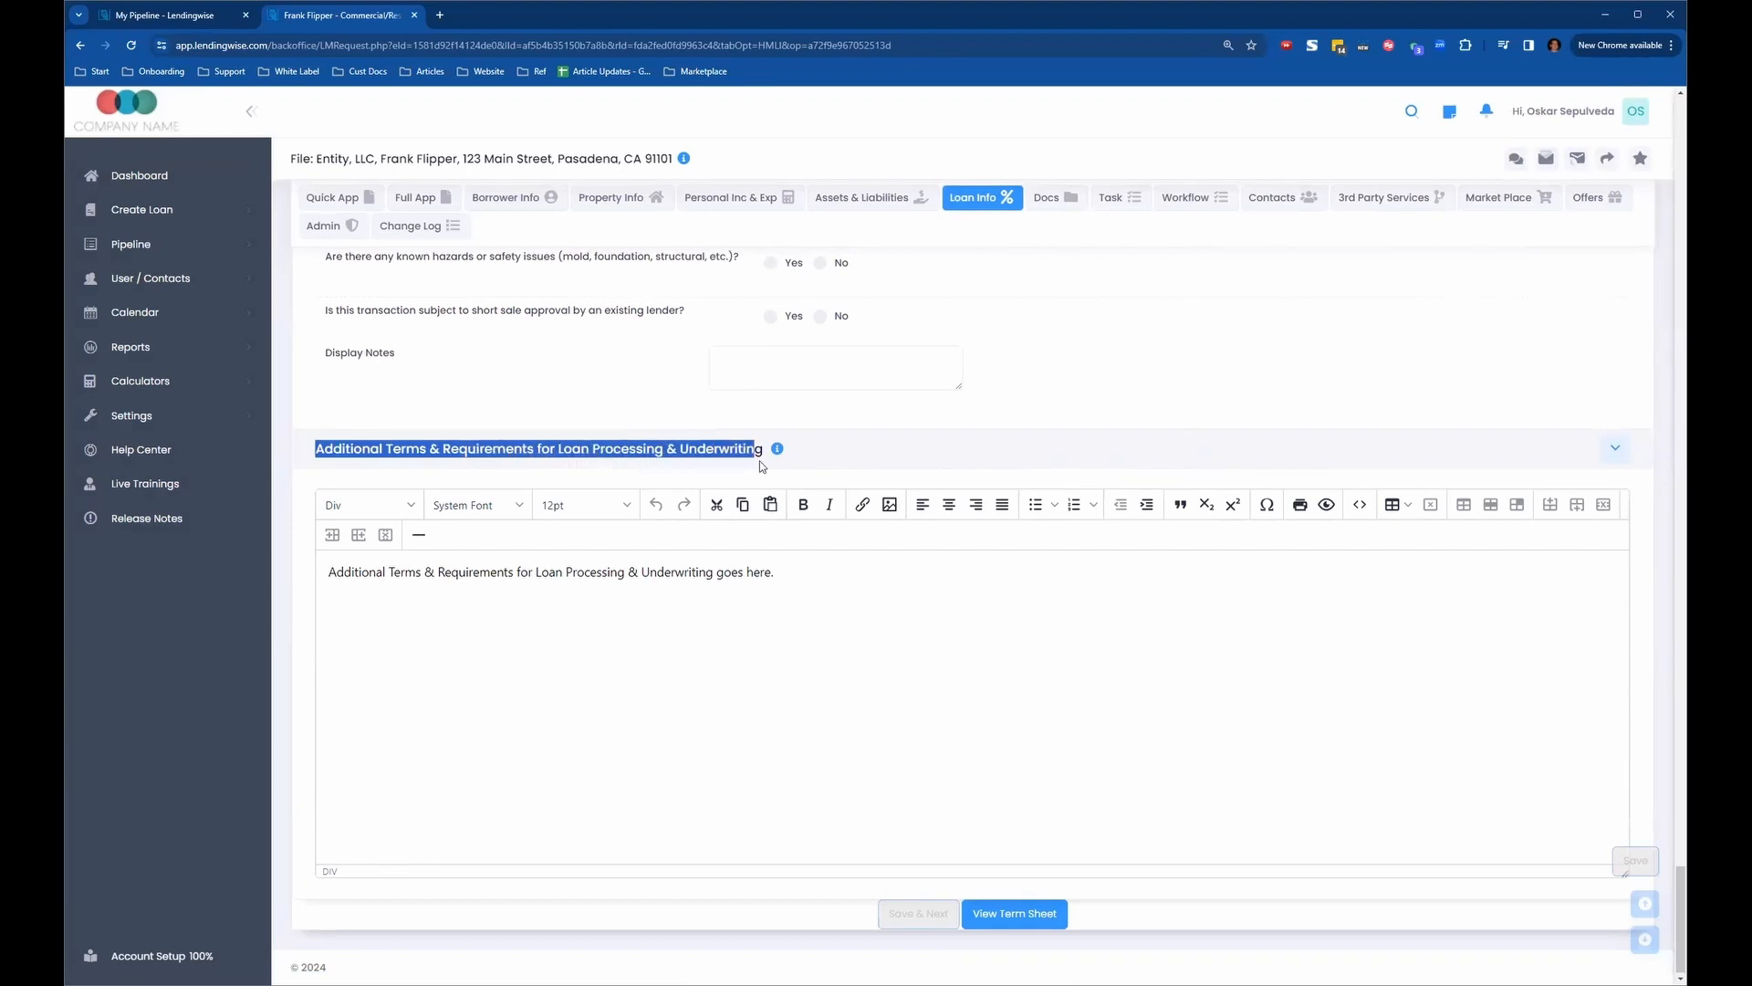
left_click(697, 740)
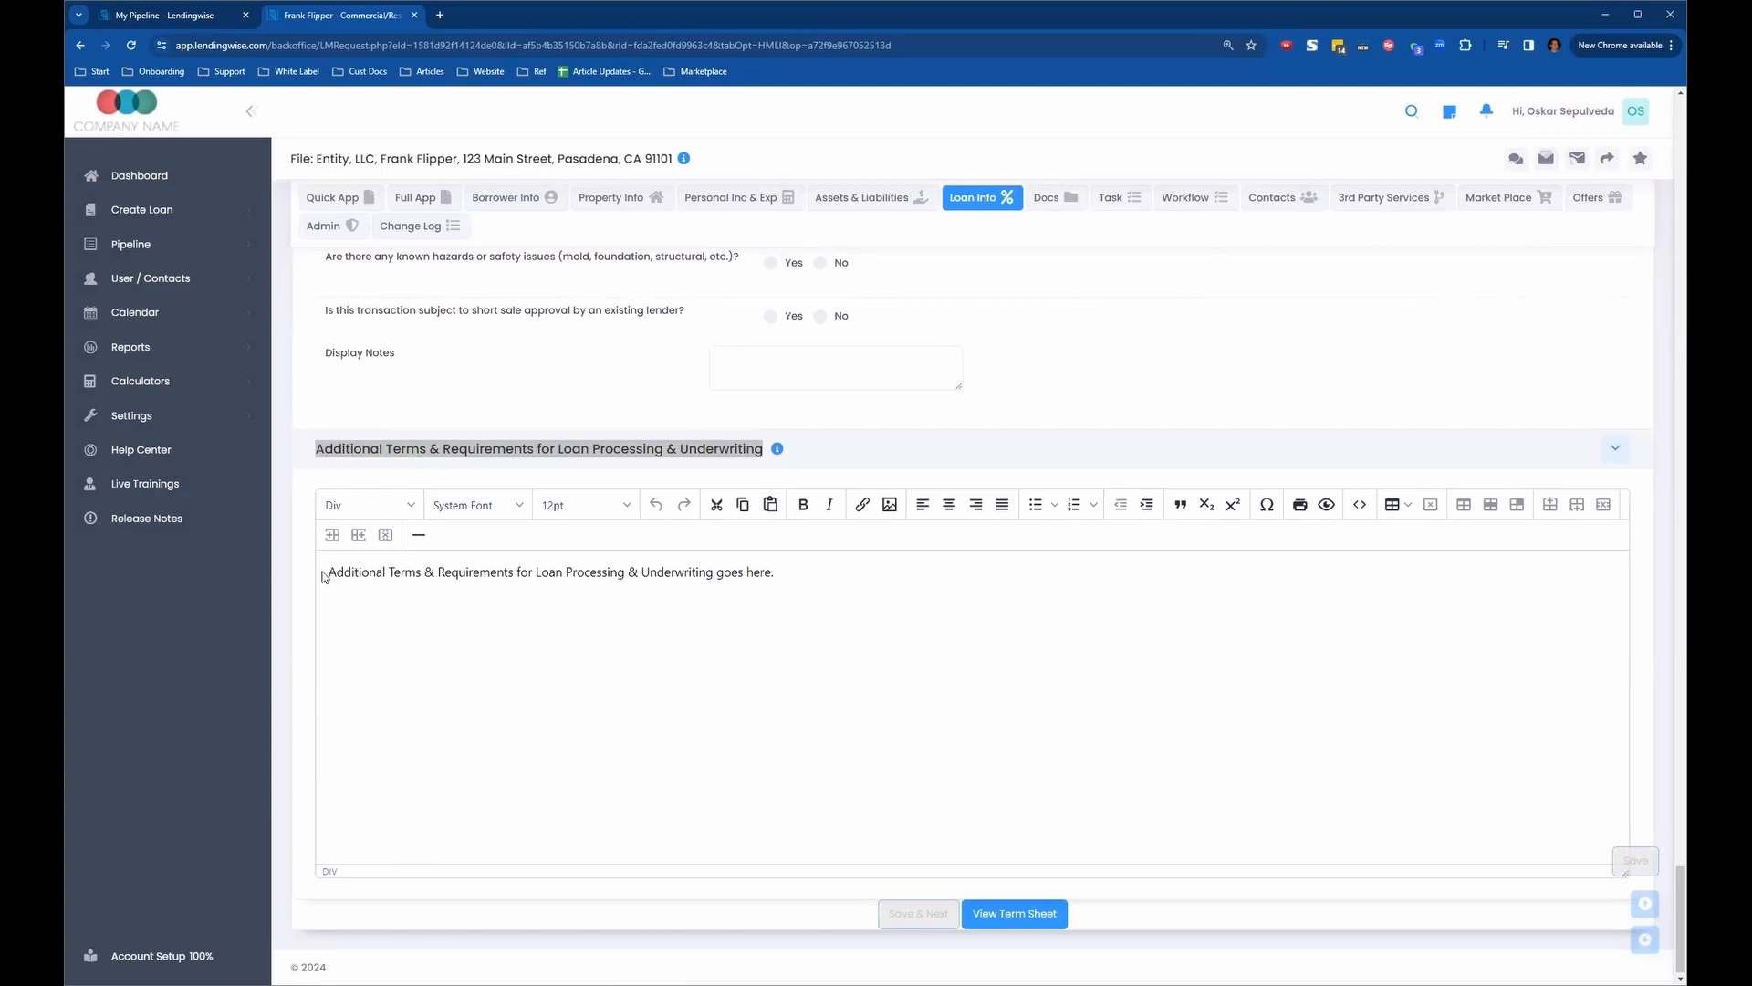
Step: View the file's term sheet and locate the Additional Terms & Requirements text above Closing Costs
left_click(1019, 915)
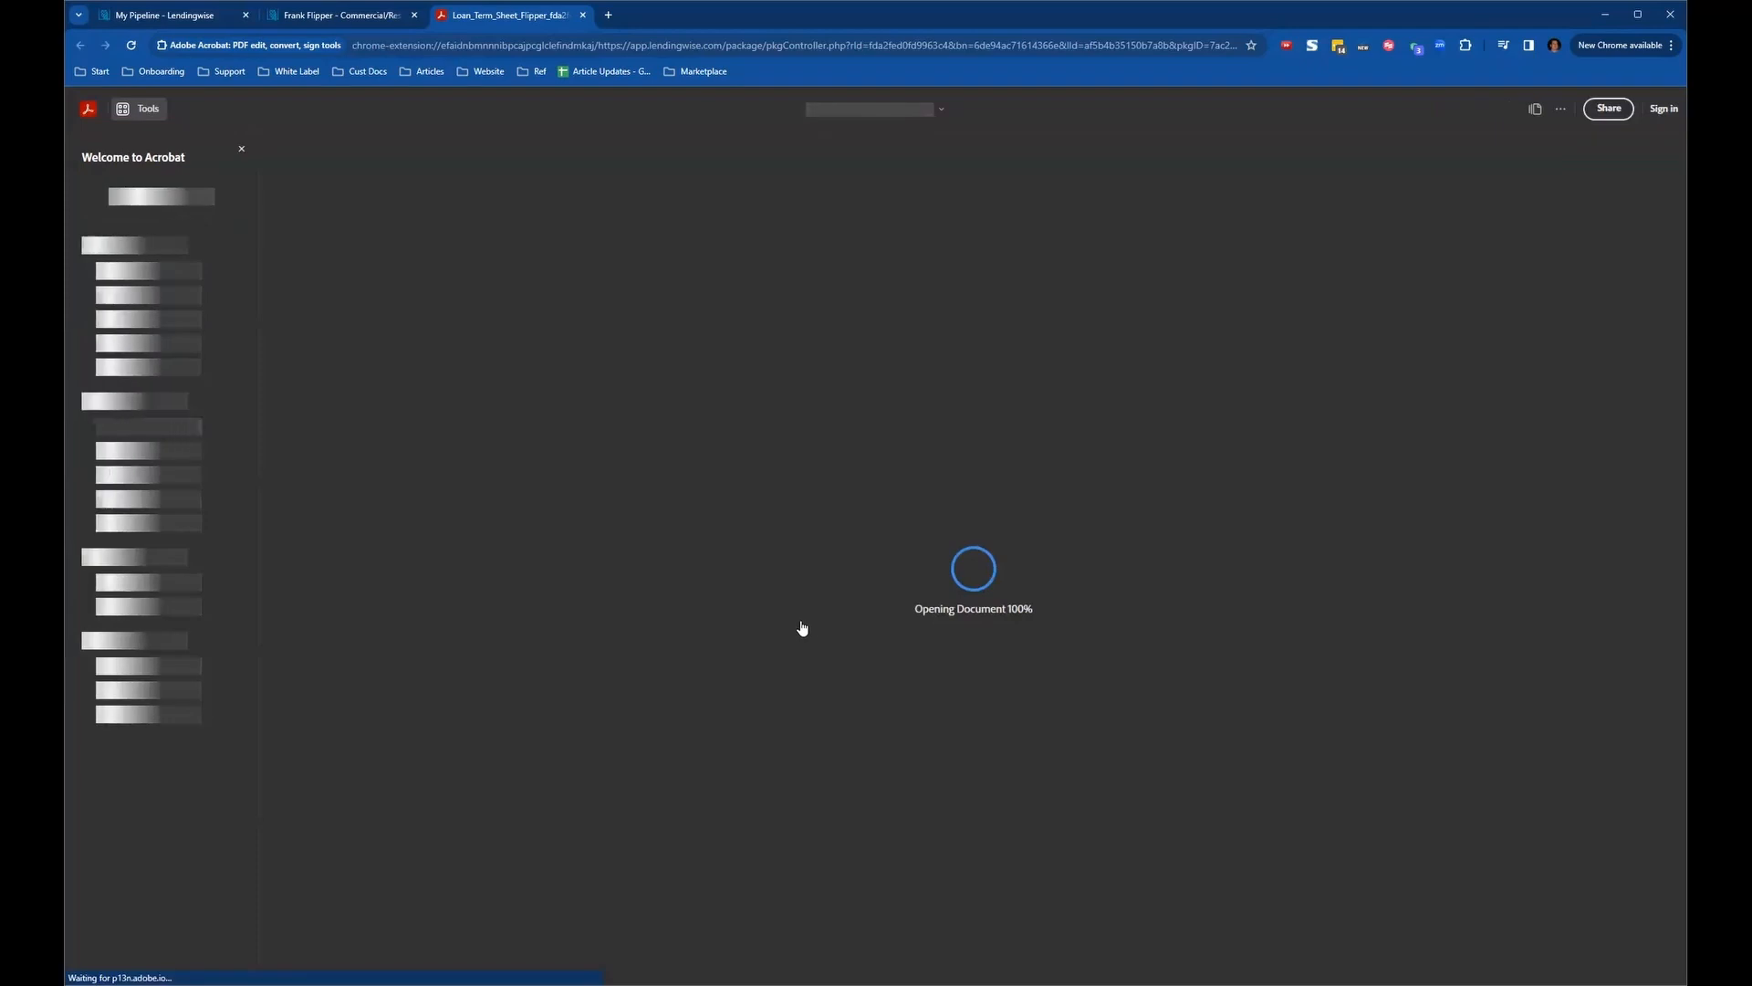
scroll(1057, 579, "up", 4)
scroll(1062, 573, "up", 15)
scroll(1046, 539, "down", 6)
scroll(1047, 537, "down", 10)
scroll(668, 448, "up", 1)
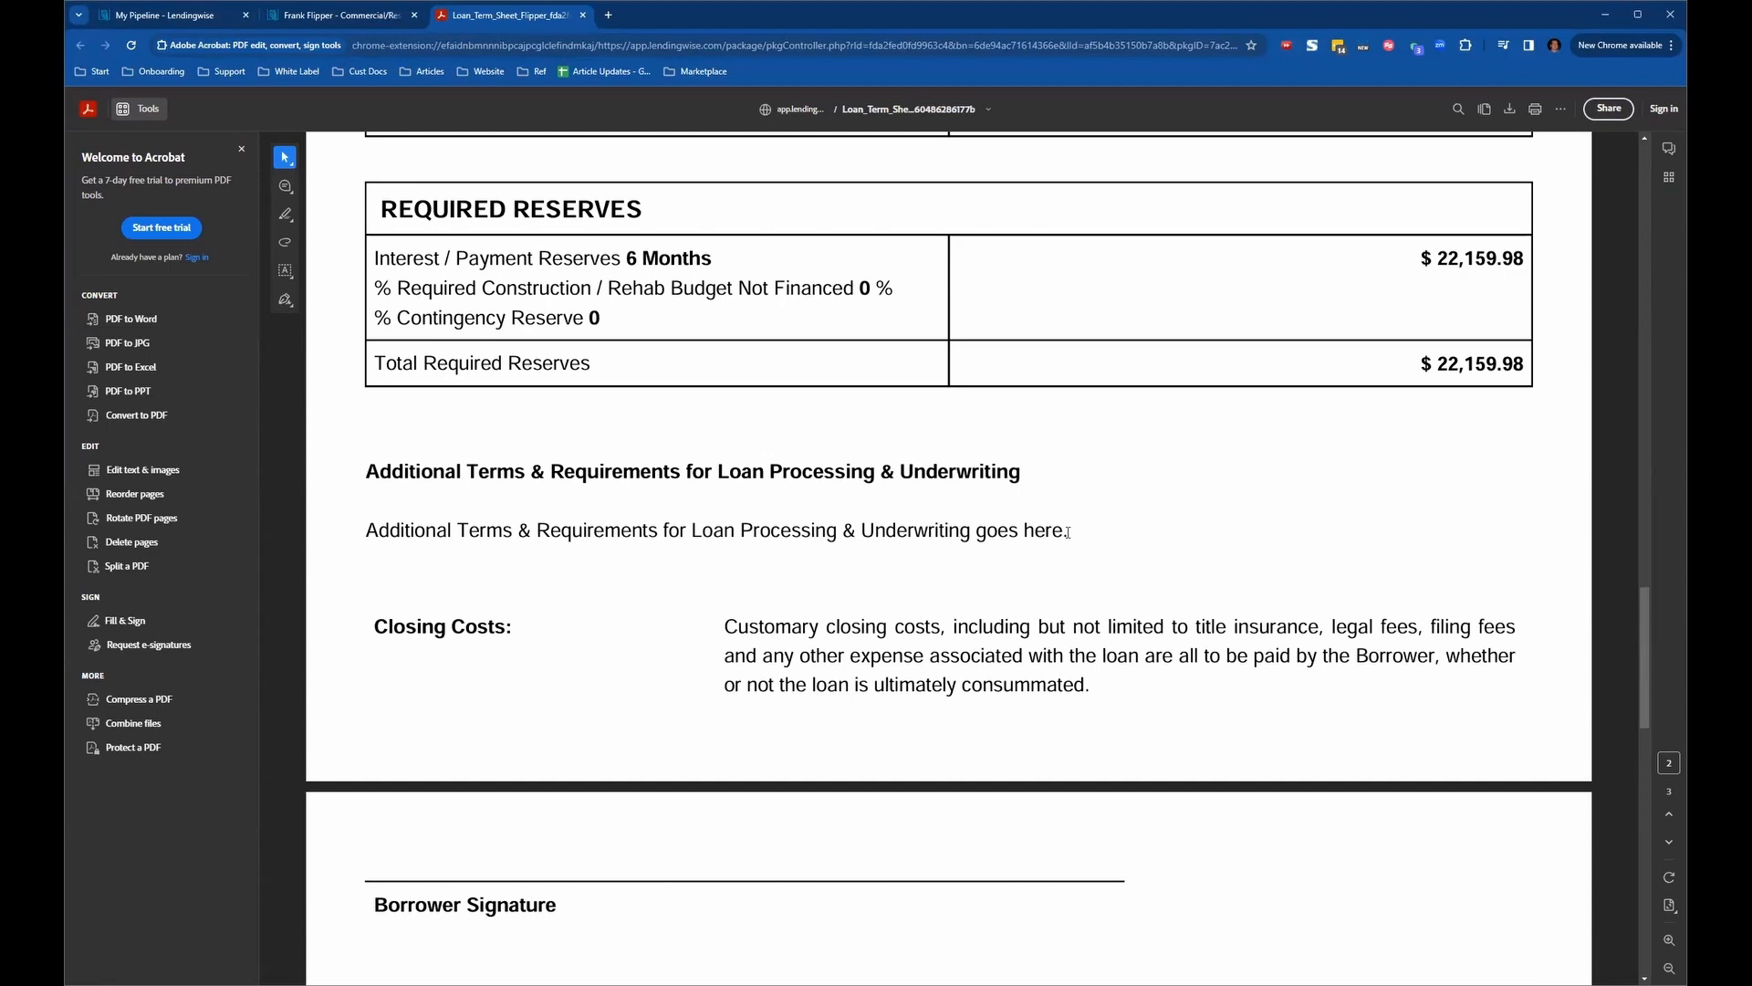
left_click_drag(1079, 539, 350, 536)
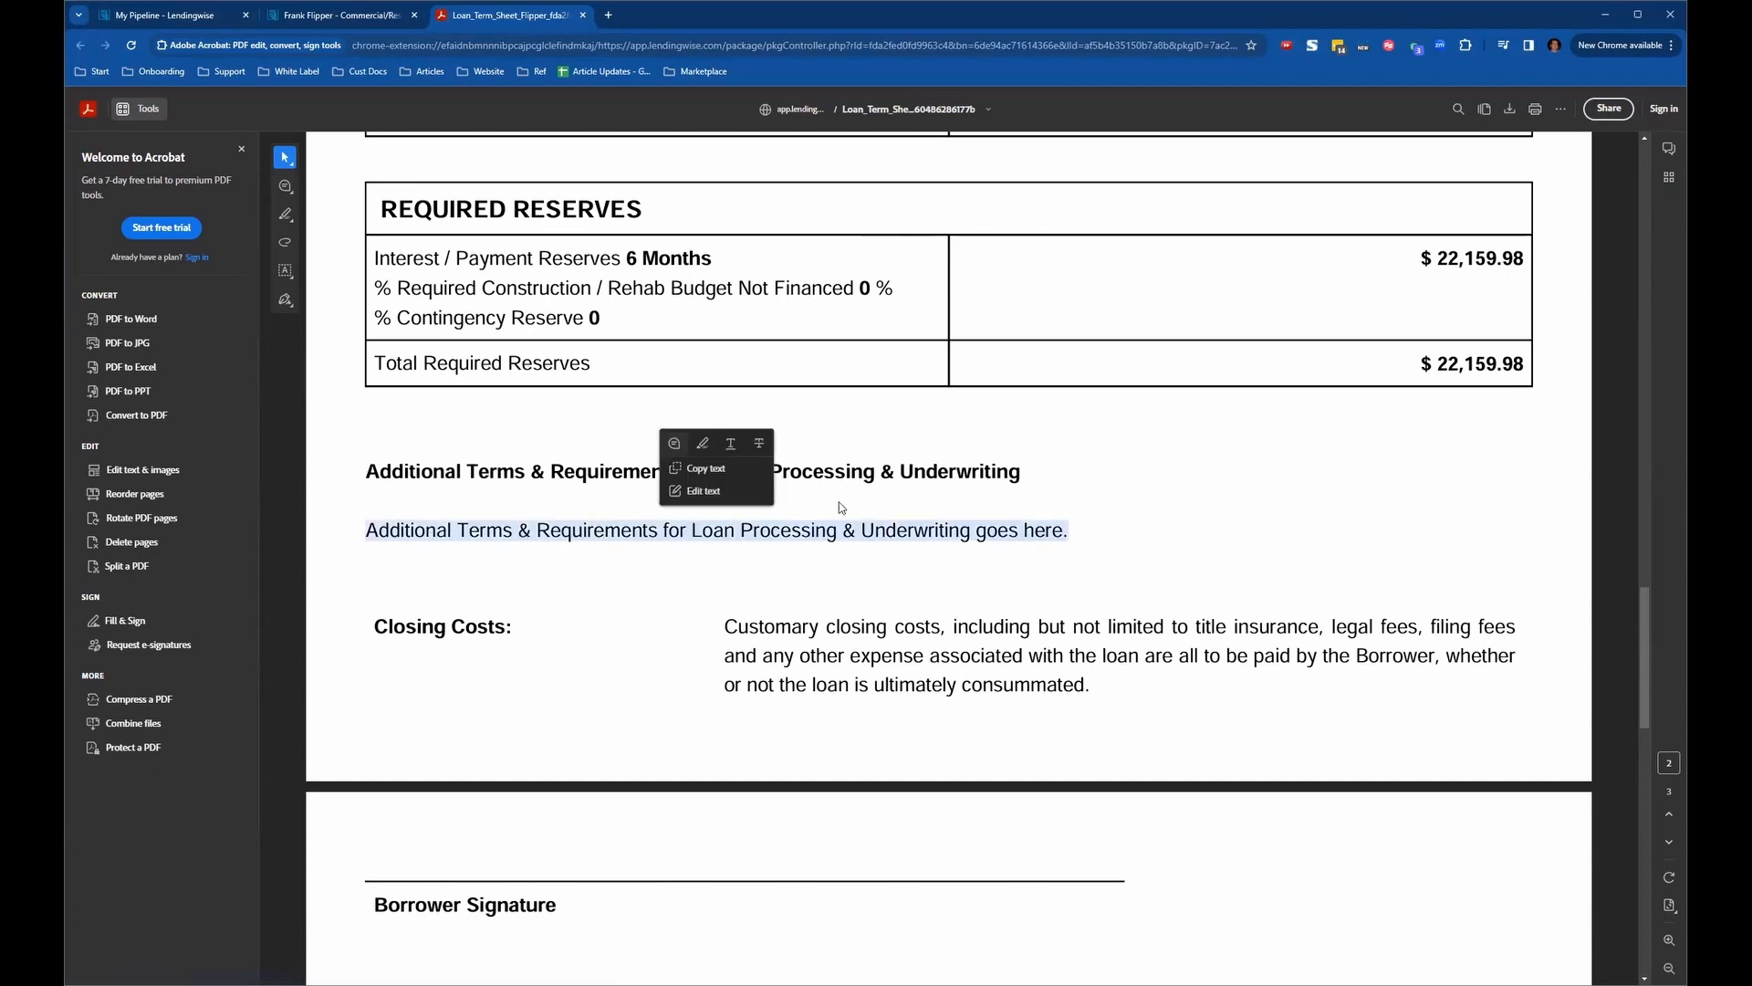
Step: Return to the loan file and examine the Additional Terms & Requirements text on Loan Info
left_click(409, 9)
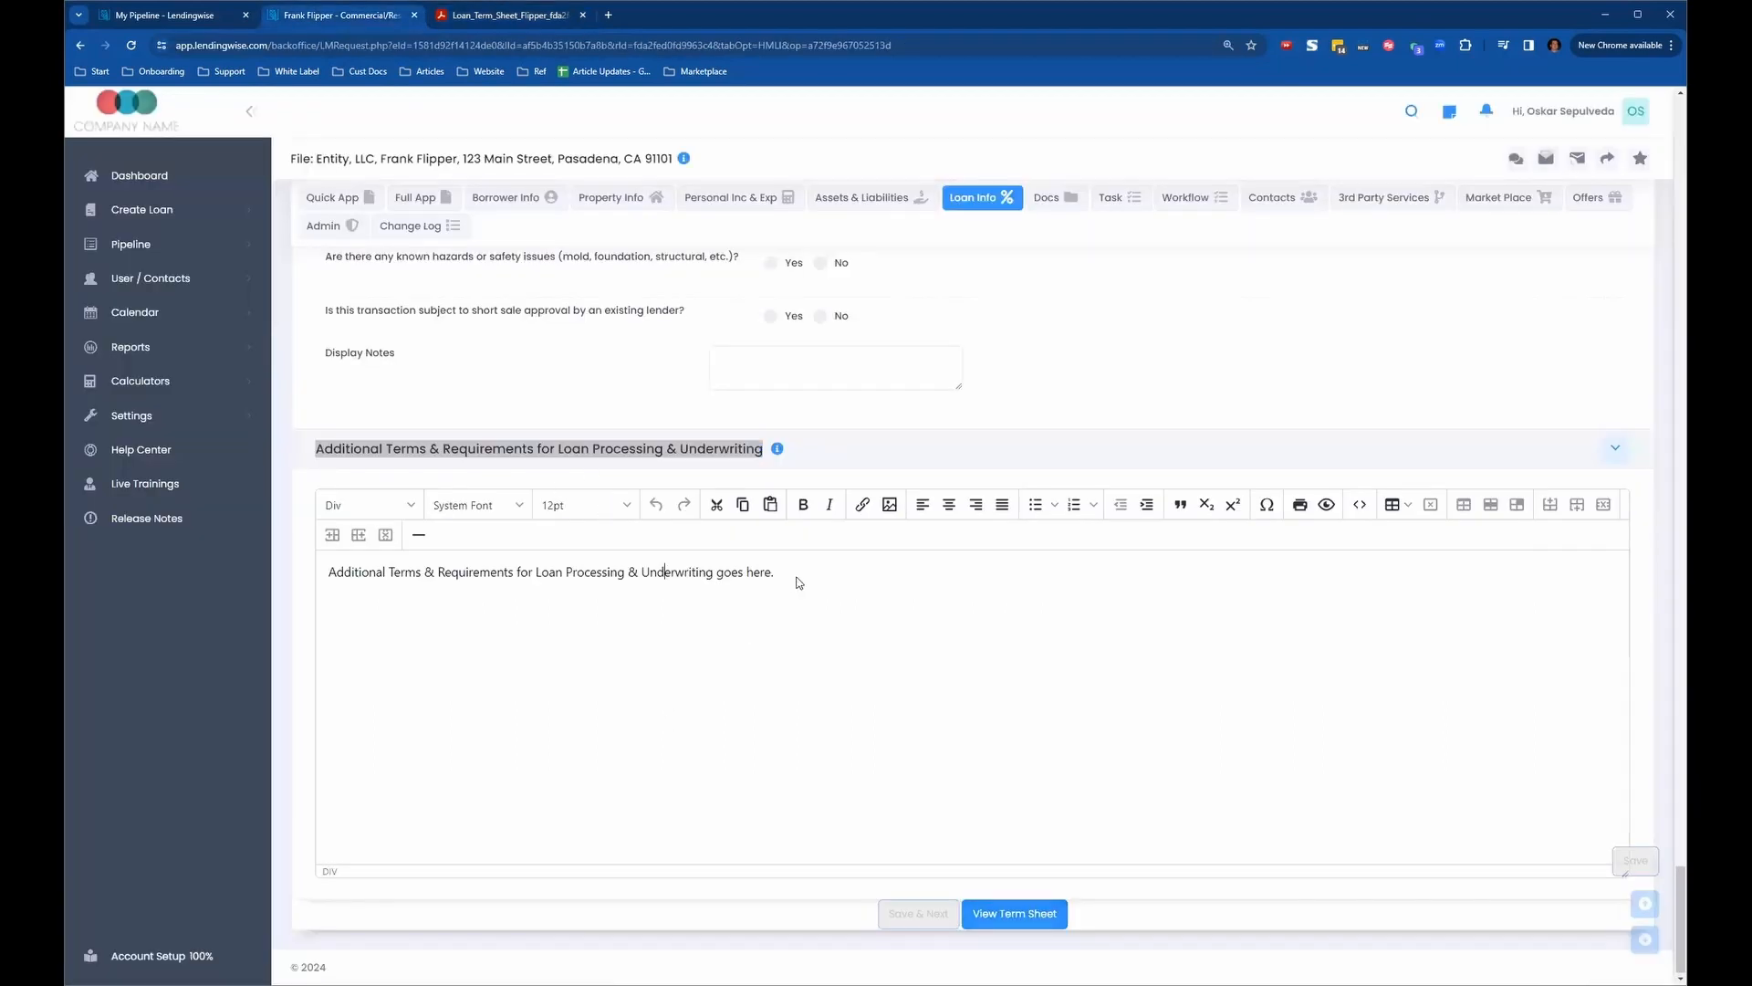
left_click_drag(774, 572, 340, 566)
double_click(332, 572)
left_click(774, 572)
scroll(972, 548, "up", 20)
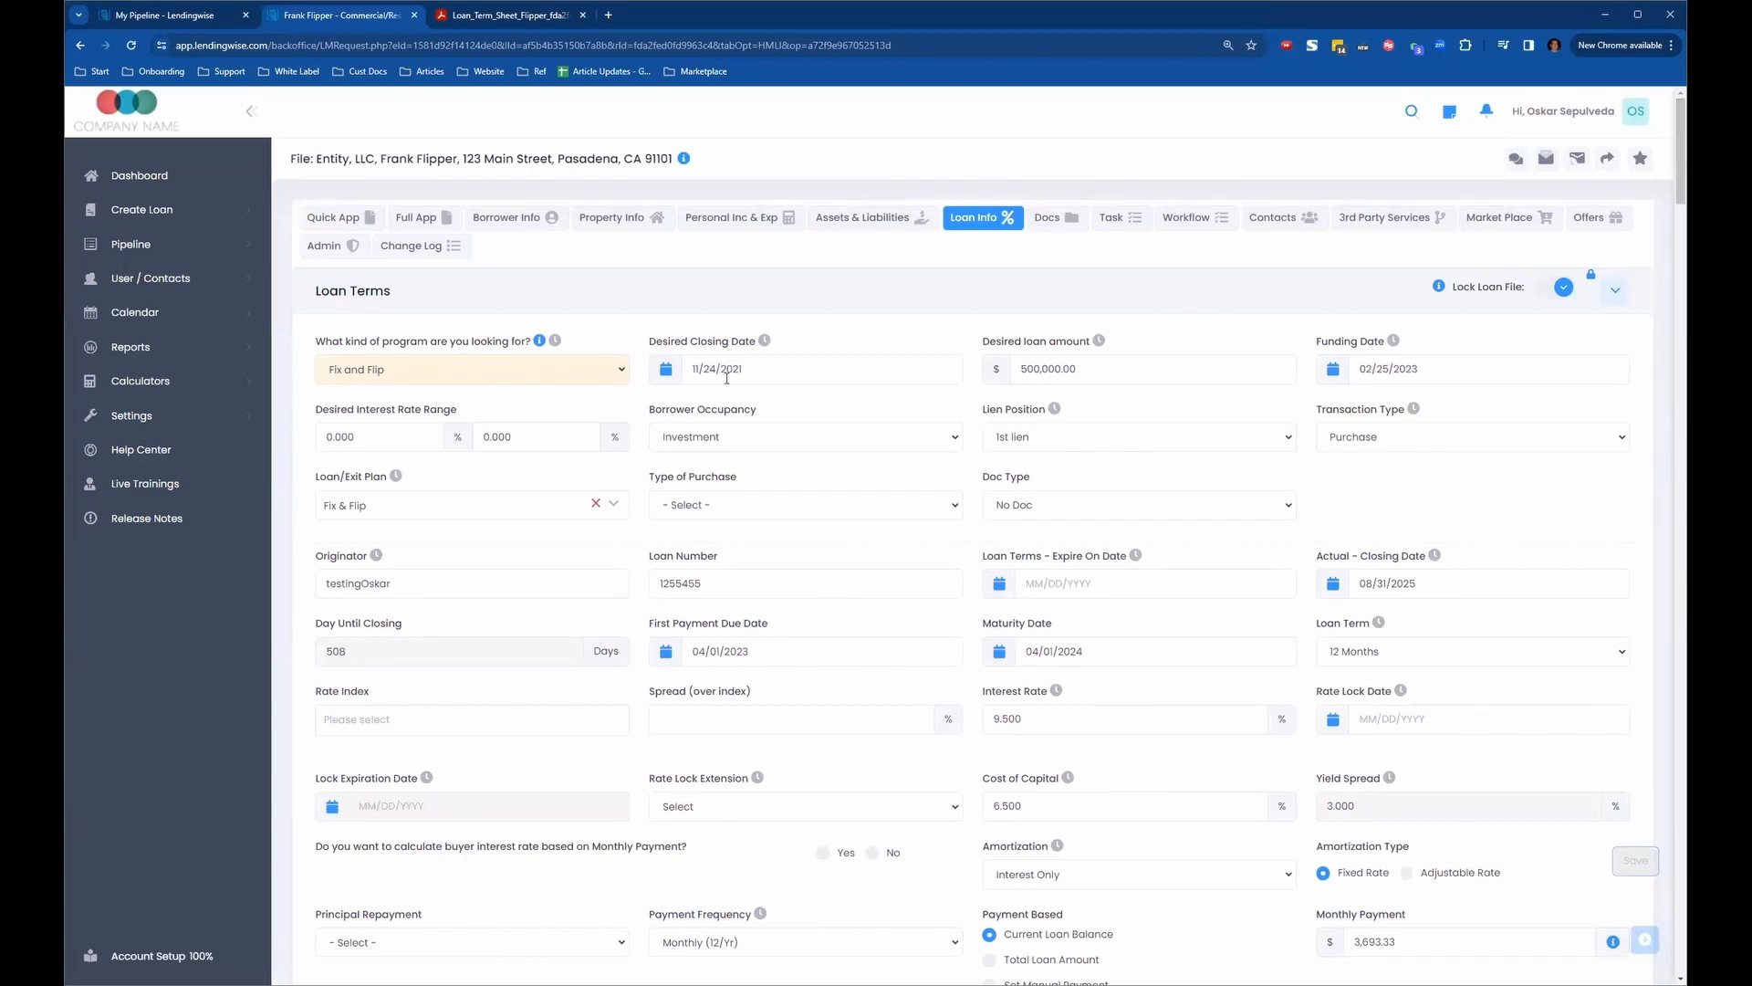
left_click_drag(1680, 144, 1681, 915)
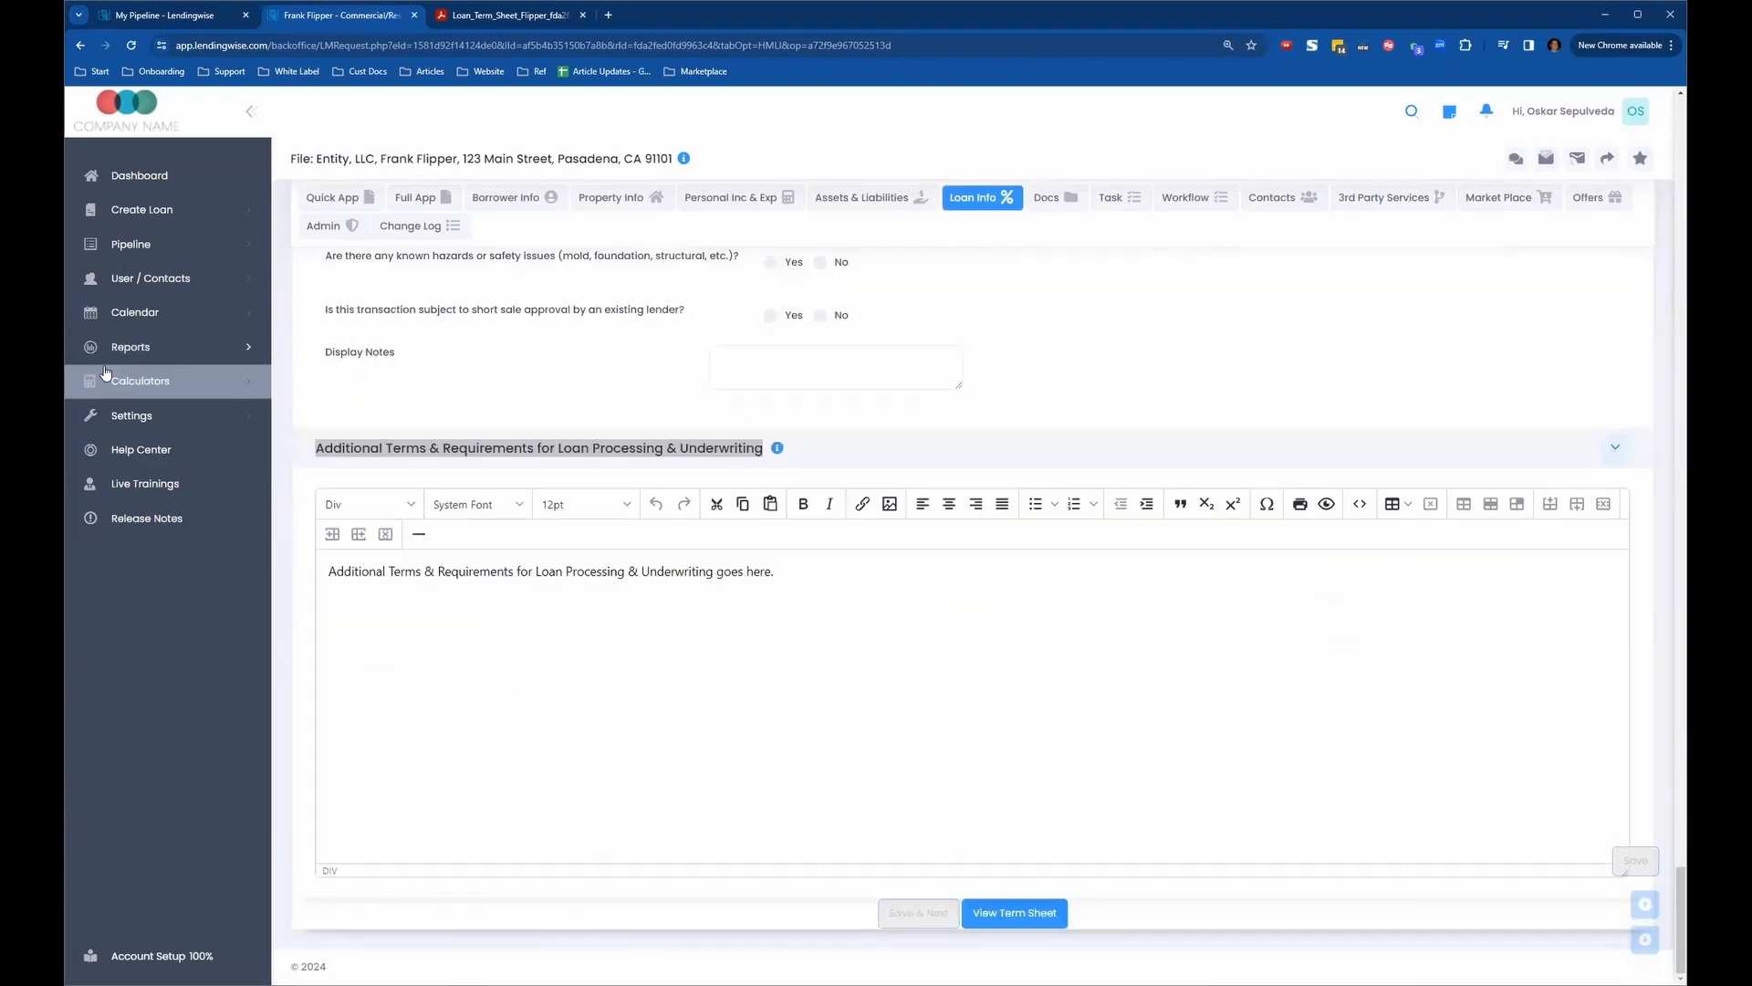
Step: In the platform's Custom Loan Guidelines settings, open Custom Guidelines 1 - Fix and Flip for editing
left_click(133, 409)
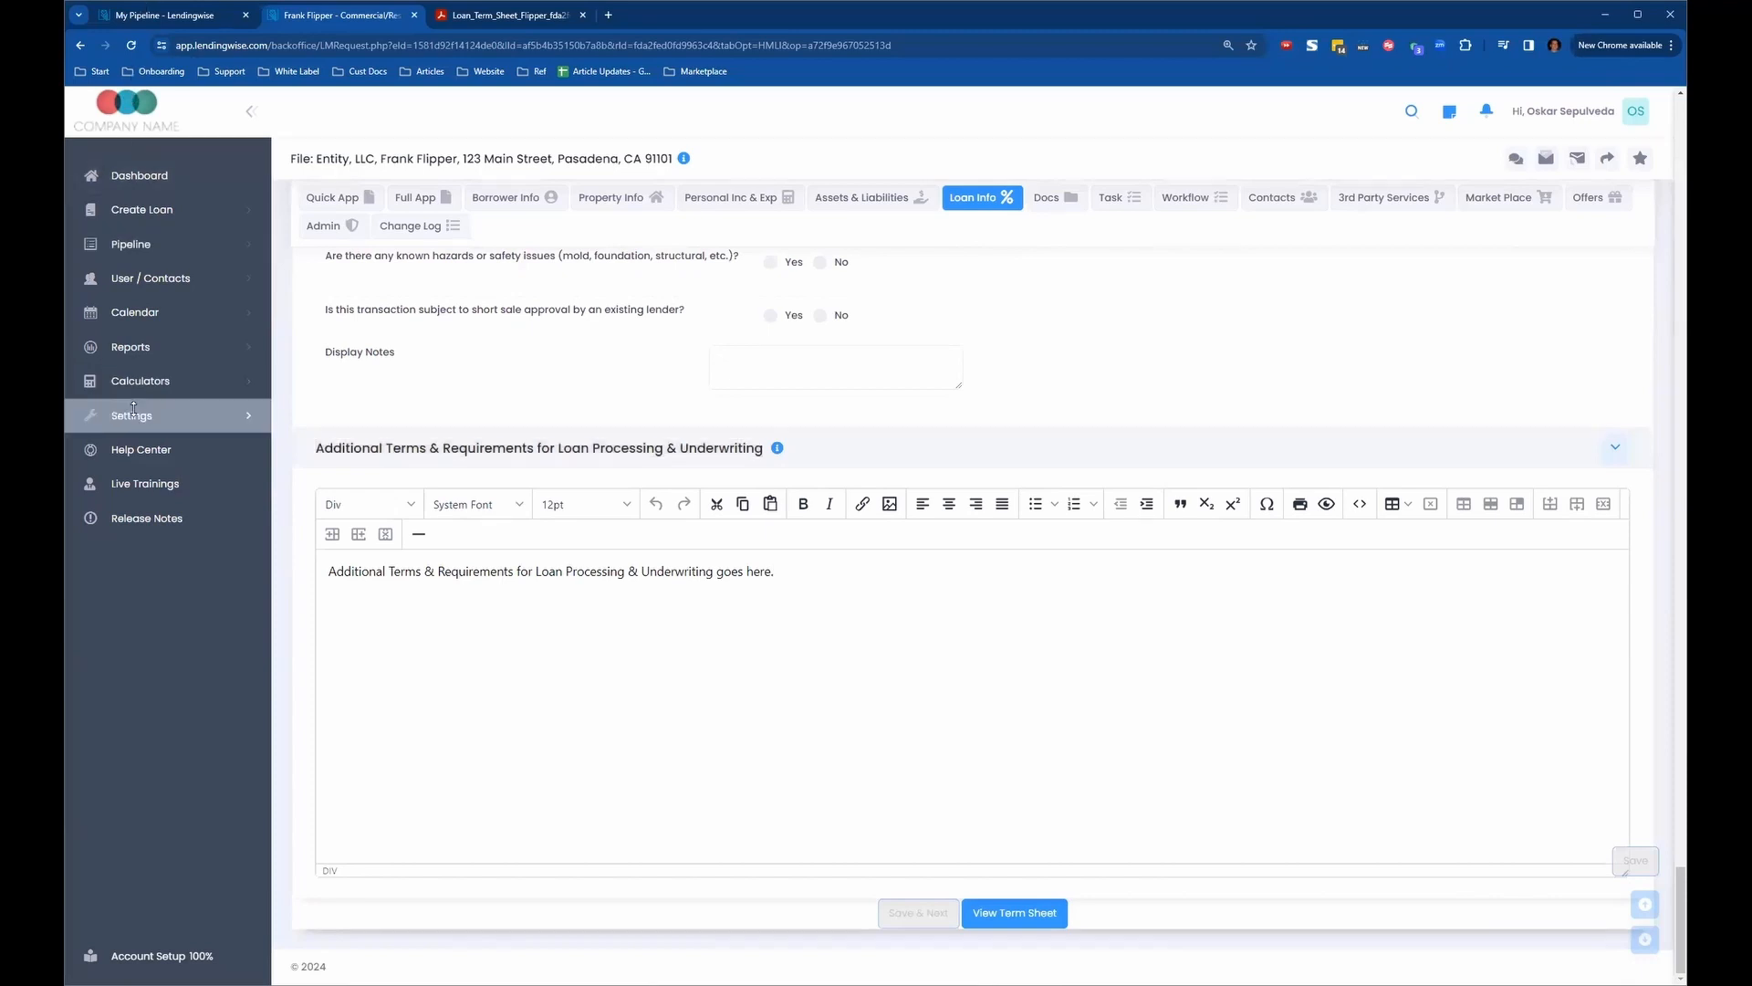
left_click(133, 413)
left_click(150, 446)
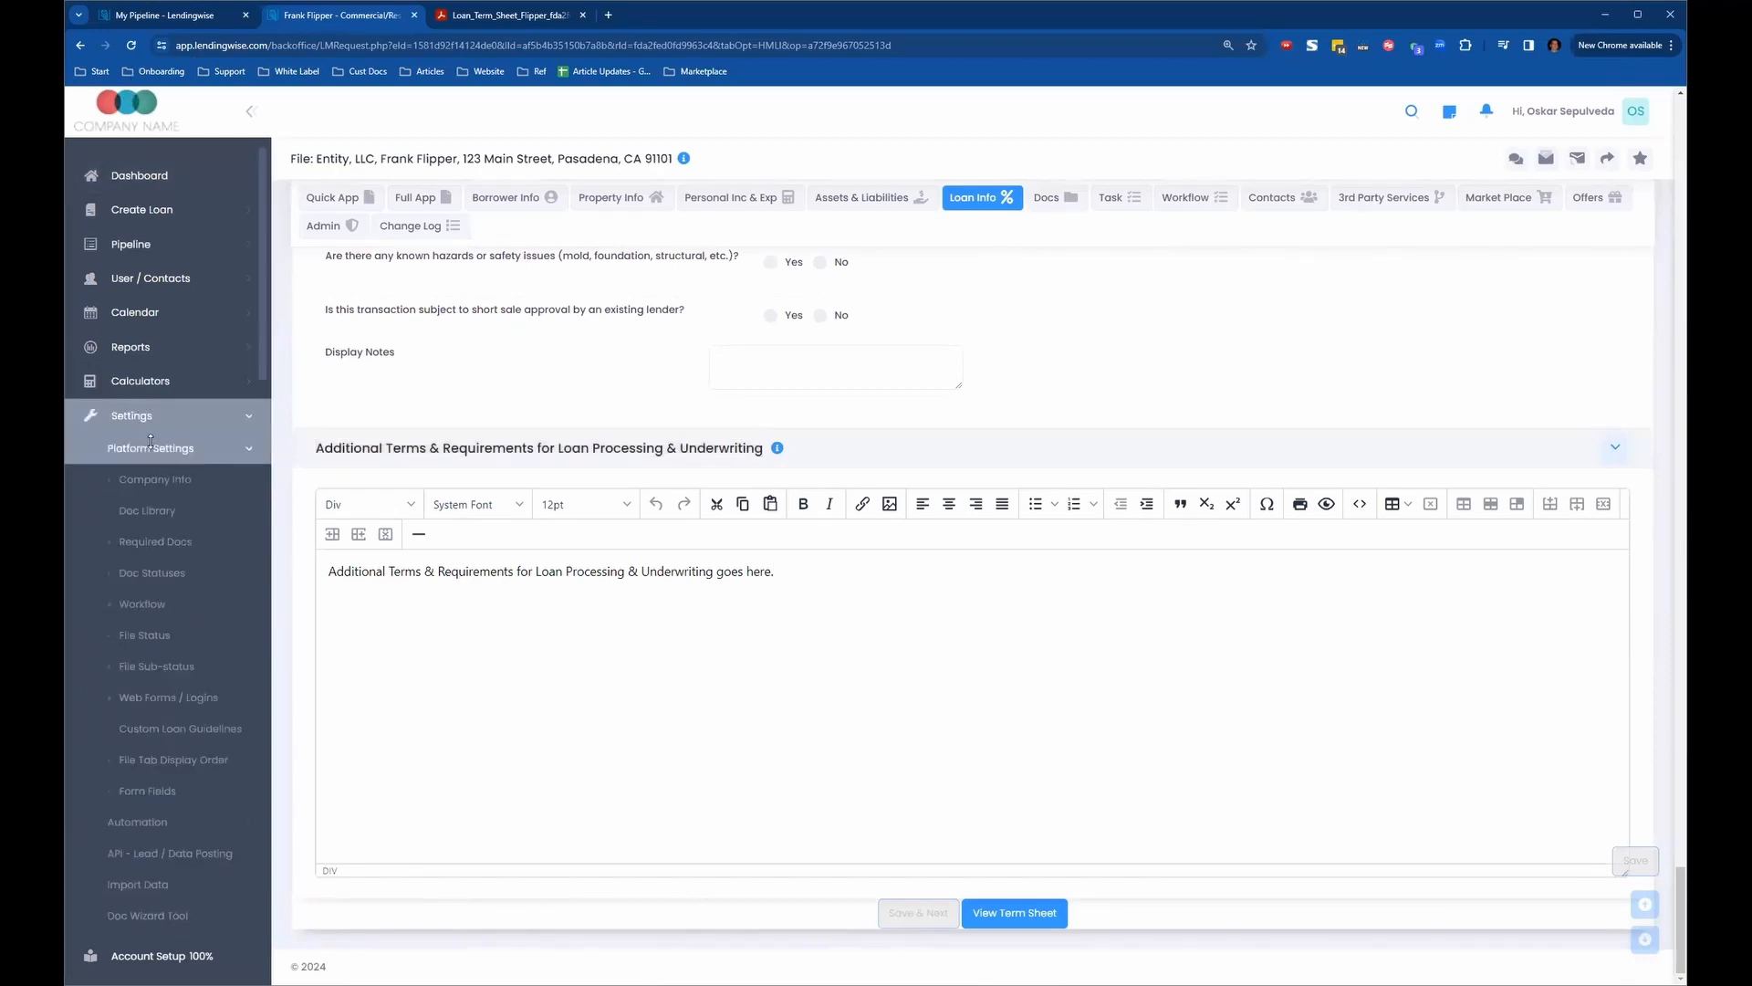
left_click(201, 738)
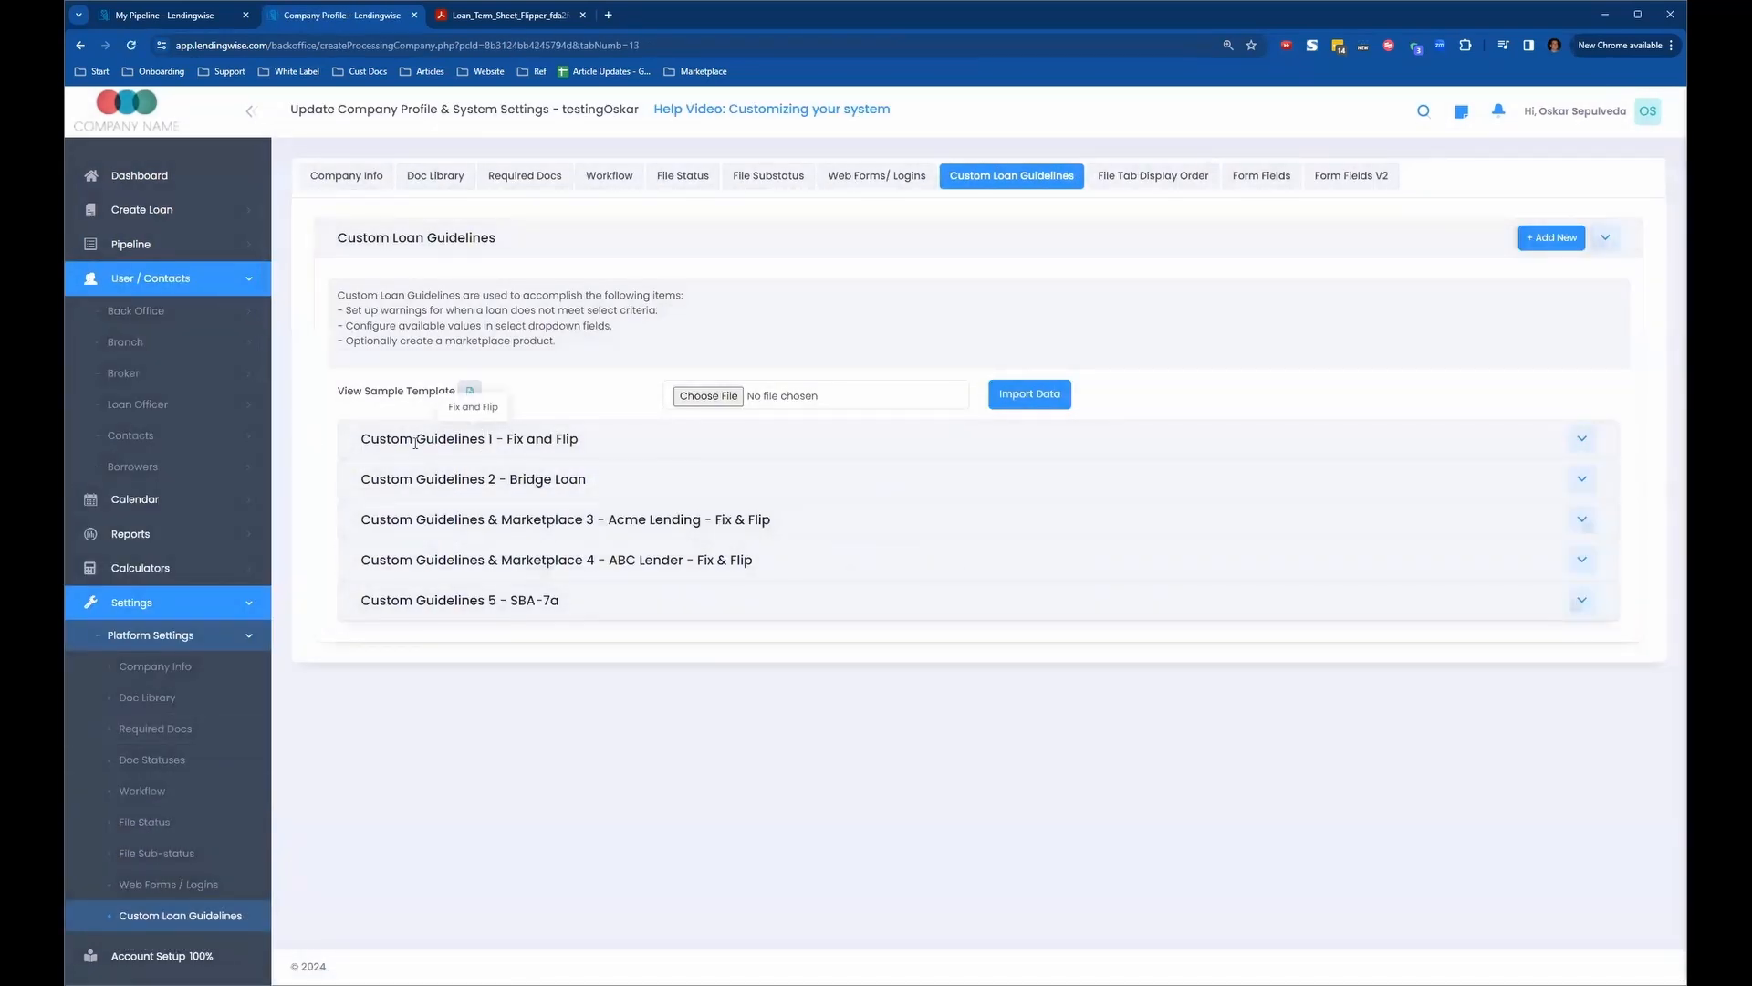
left_click(1579, 439)
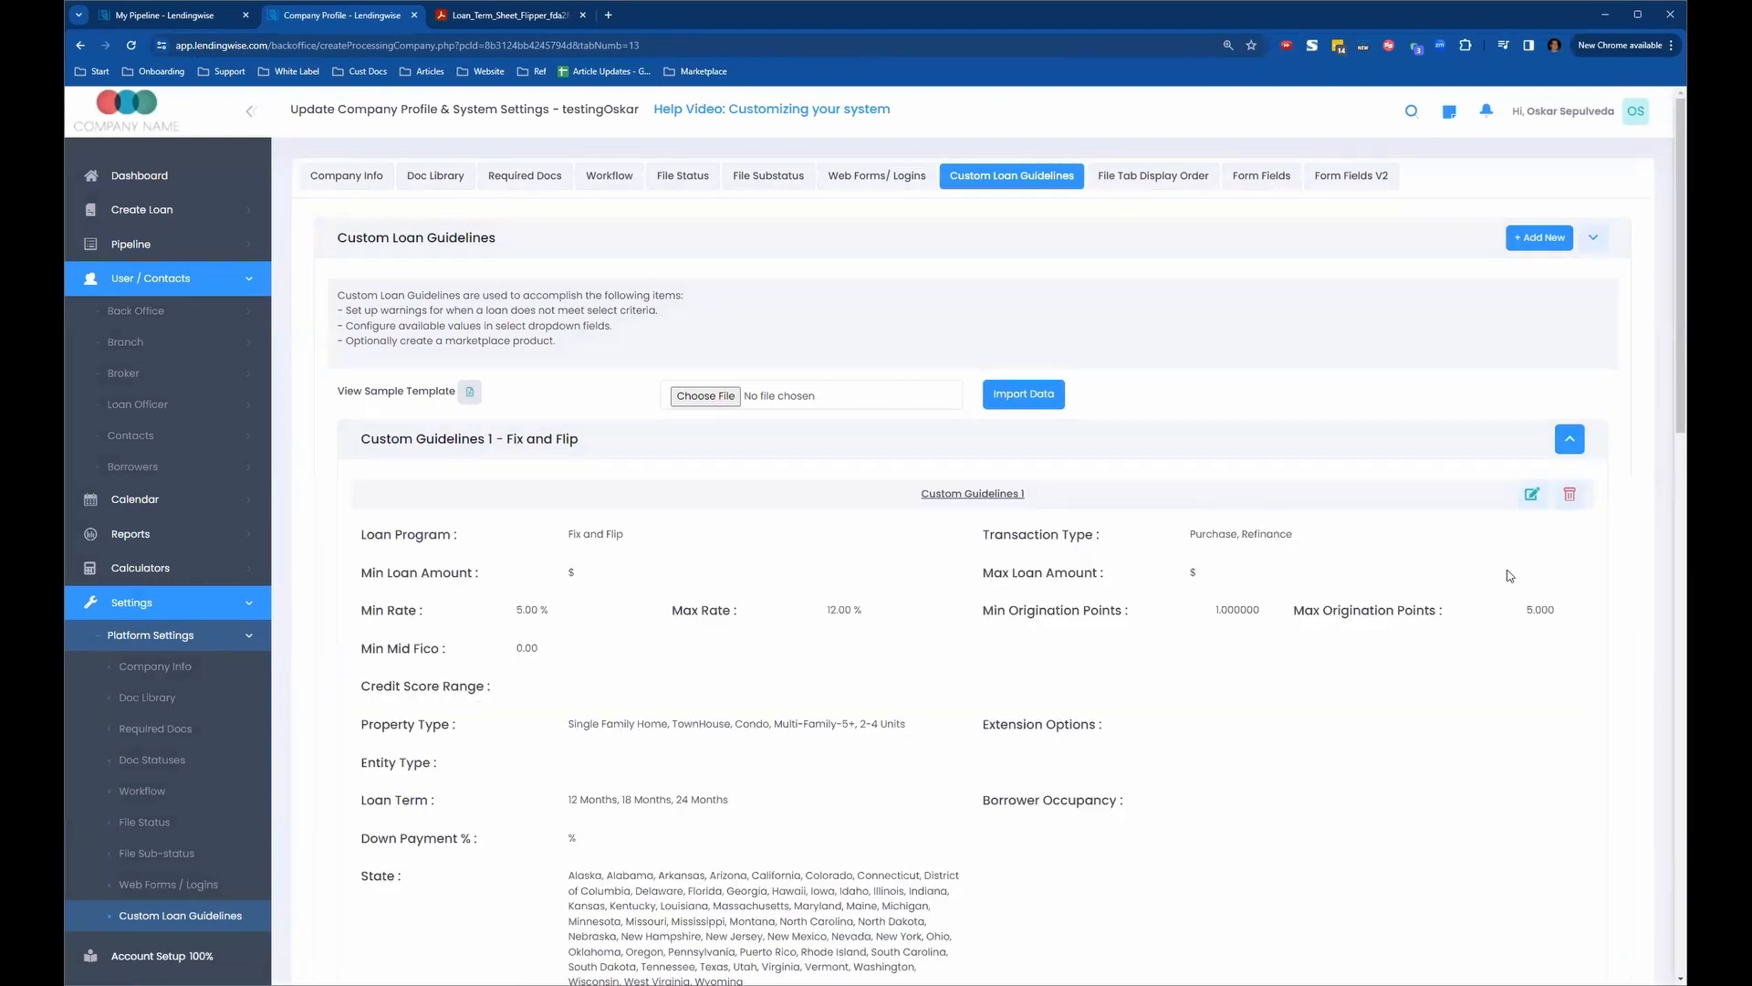
left_click(1533, 494)
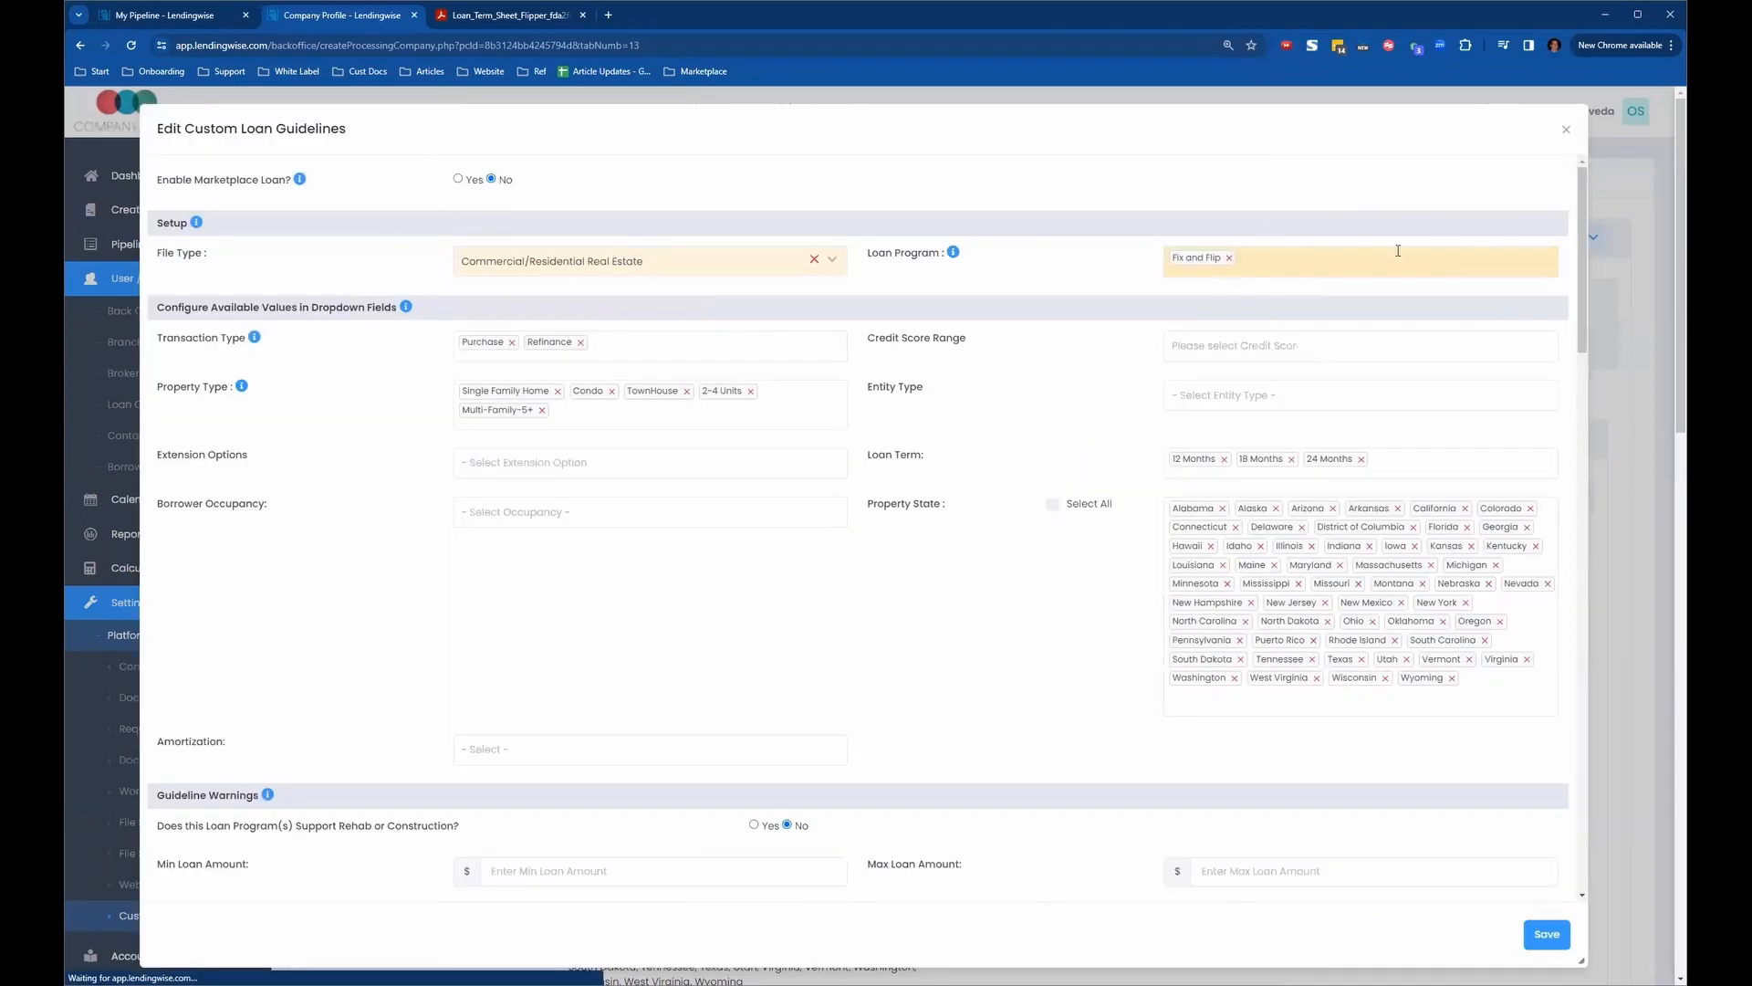
Step: Review the Additional Terms & Requirements for Loan Processing & Underwriting field at the end of the Fix and Flip guidelines
left_click_drag(1582, 240, 1581, 771)
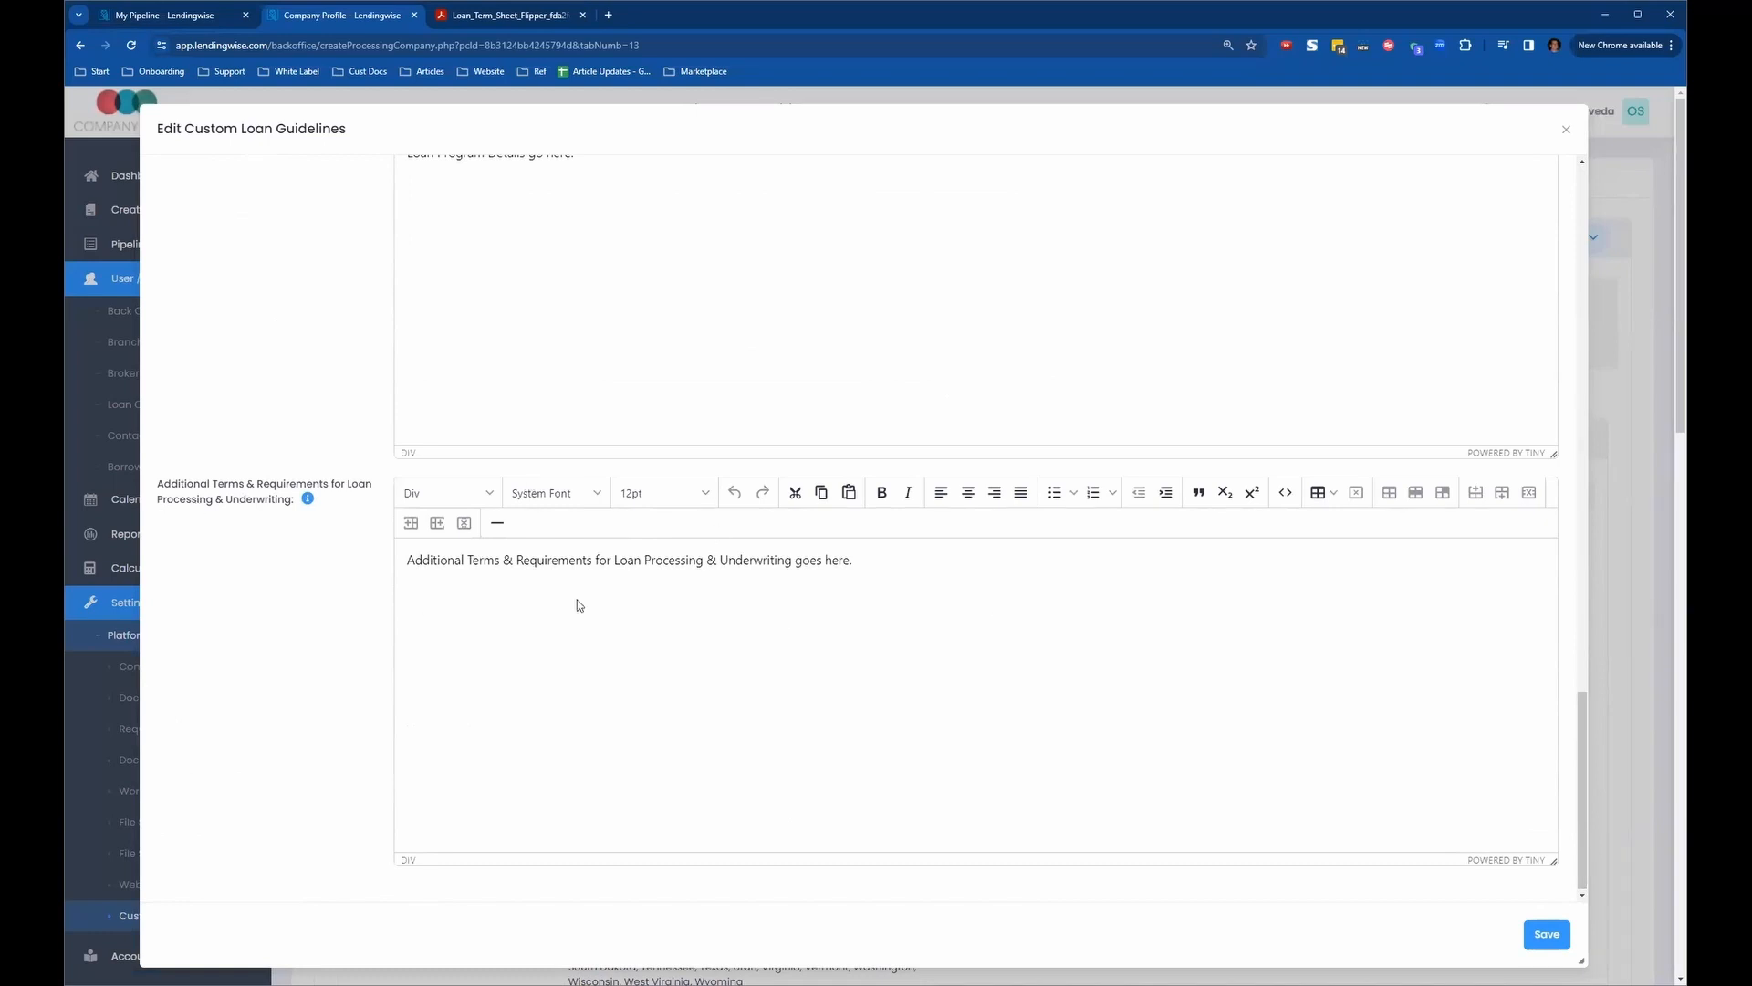
left_click_drag(408, 560, 786, 559)
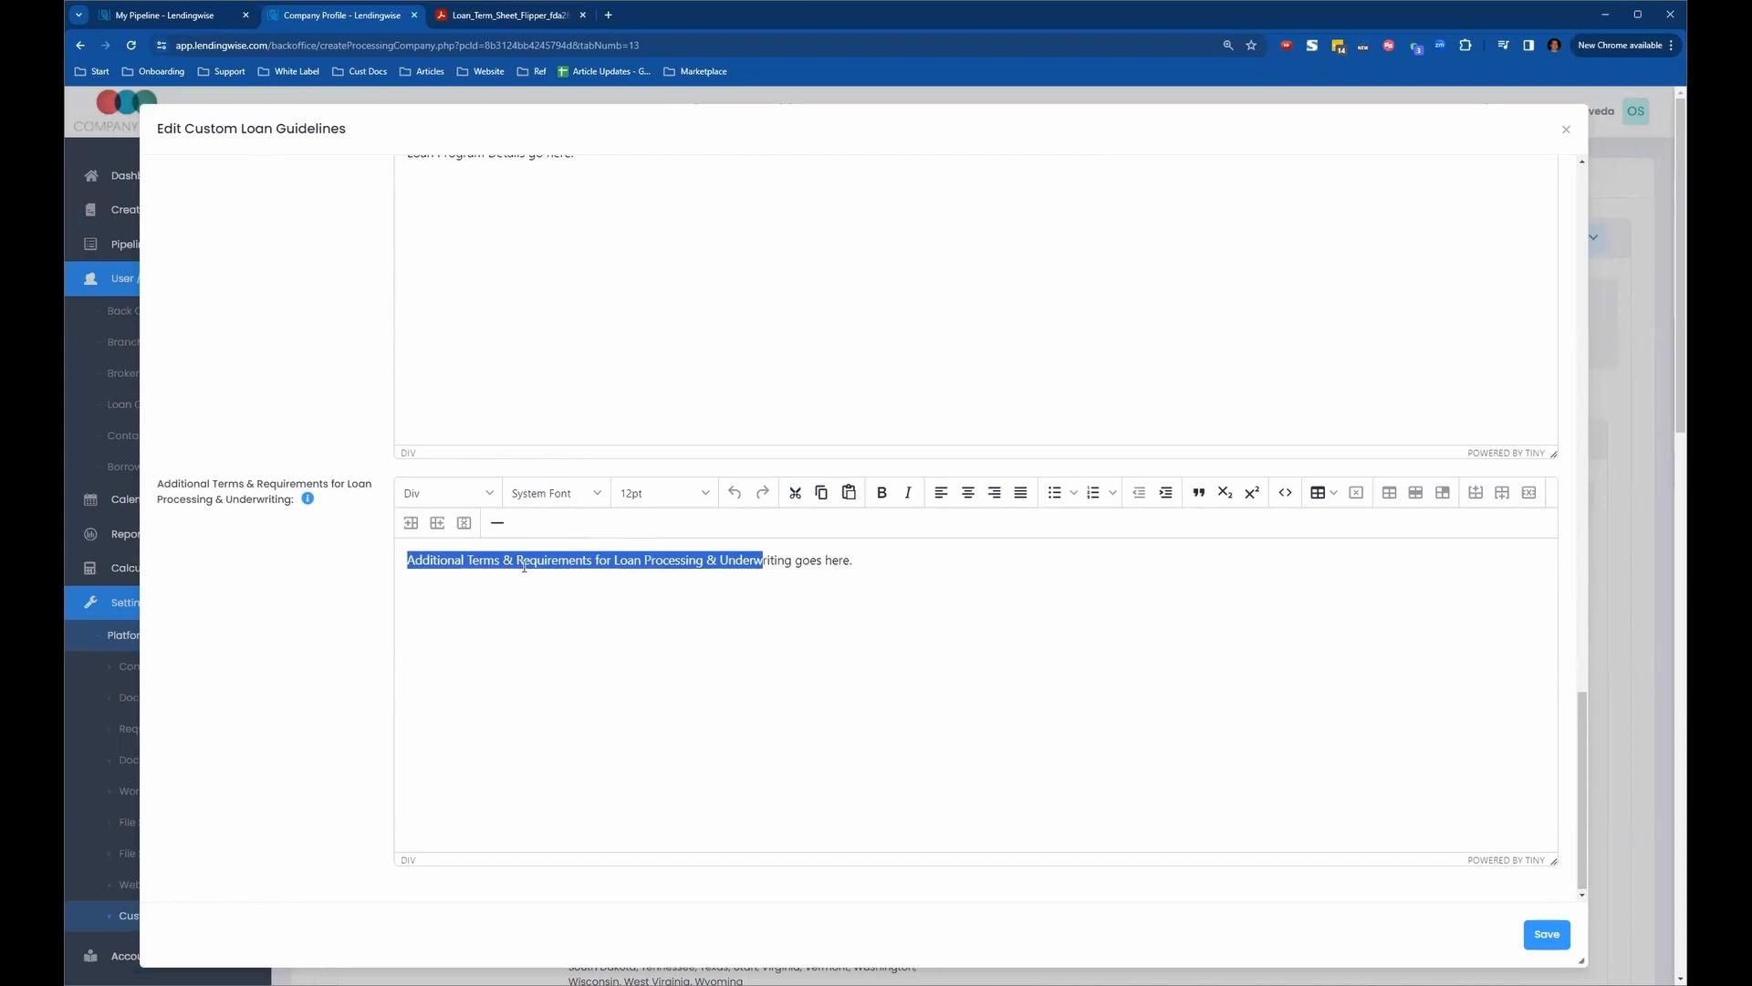
key("ctrl+a")
left_click(149, 486)
left_click_drag(194, 485, 300, 509)
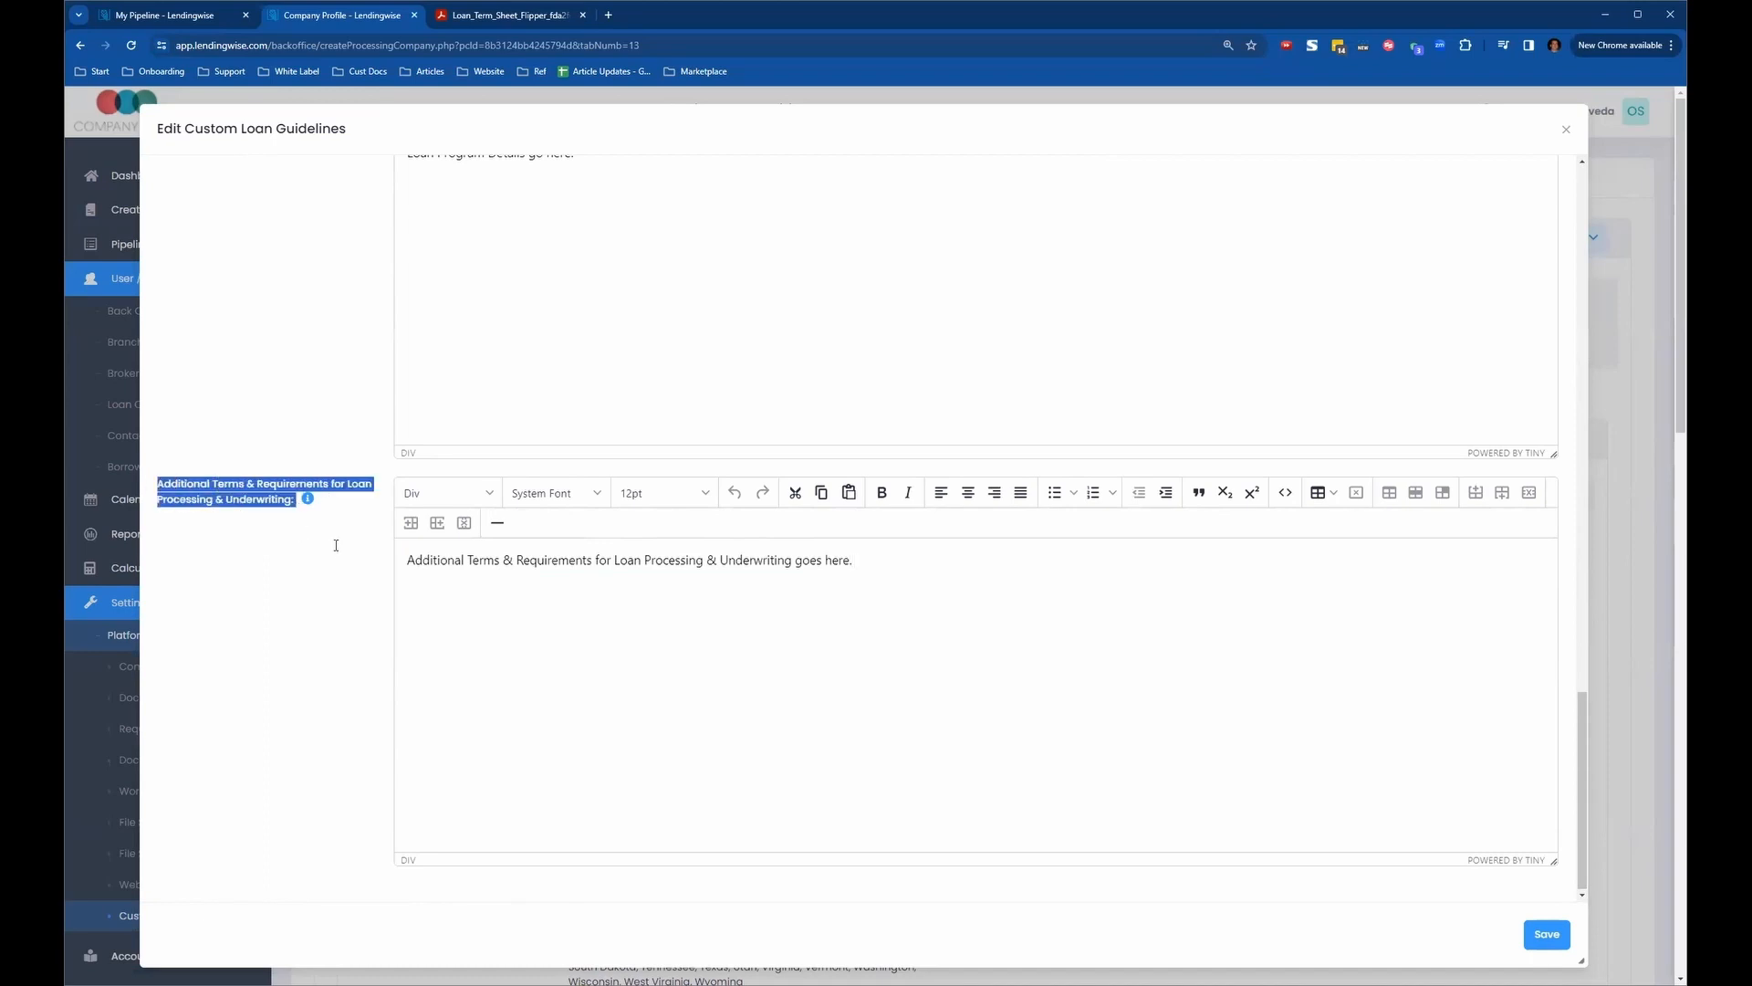
left_click(1060, 691)
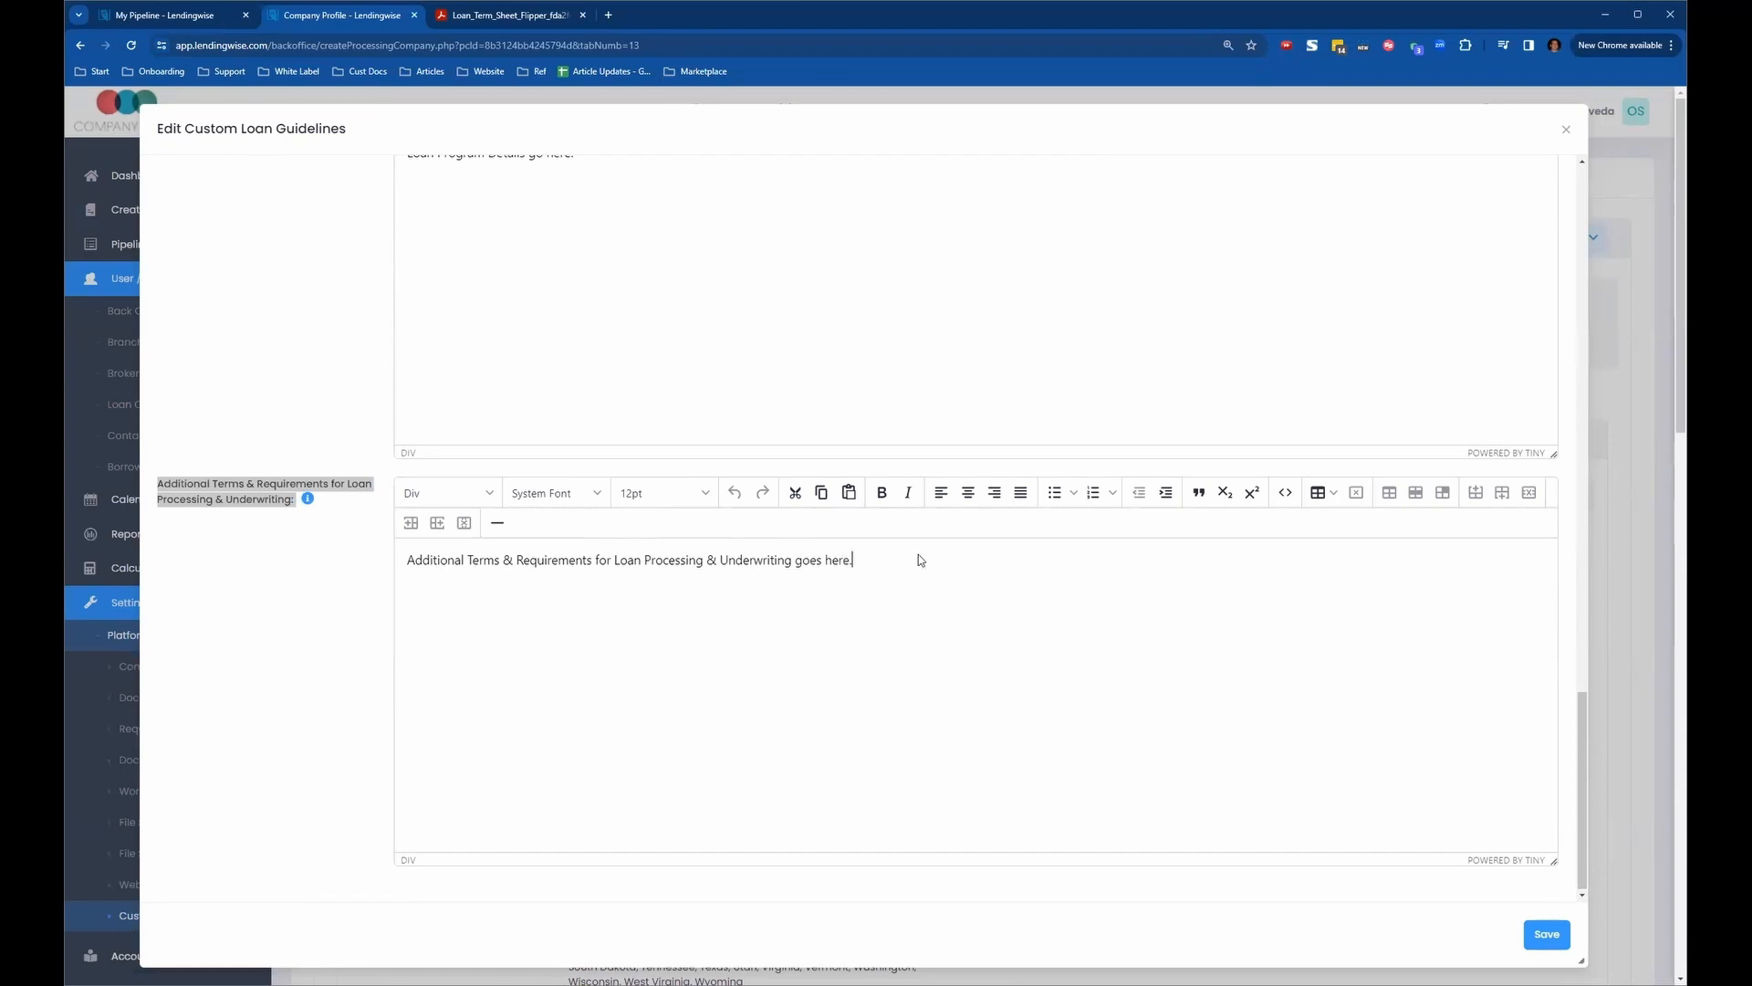
triple_click(884, 563)
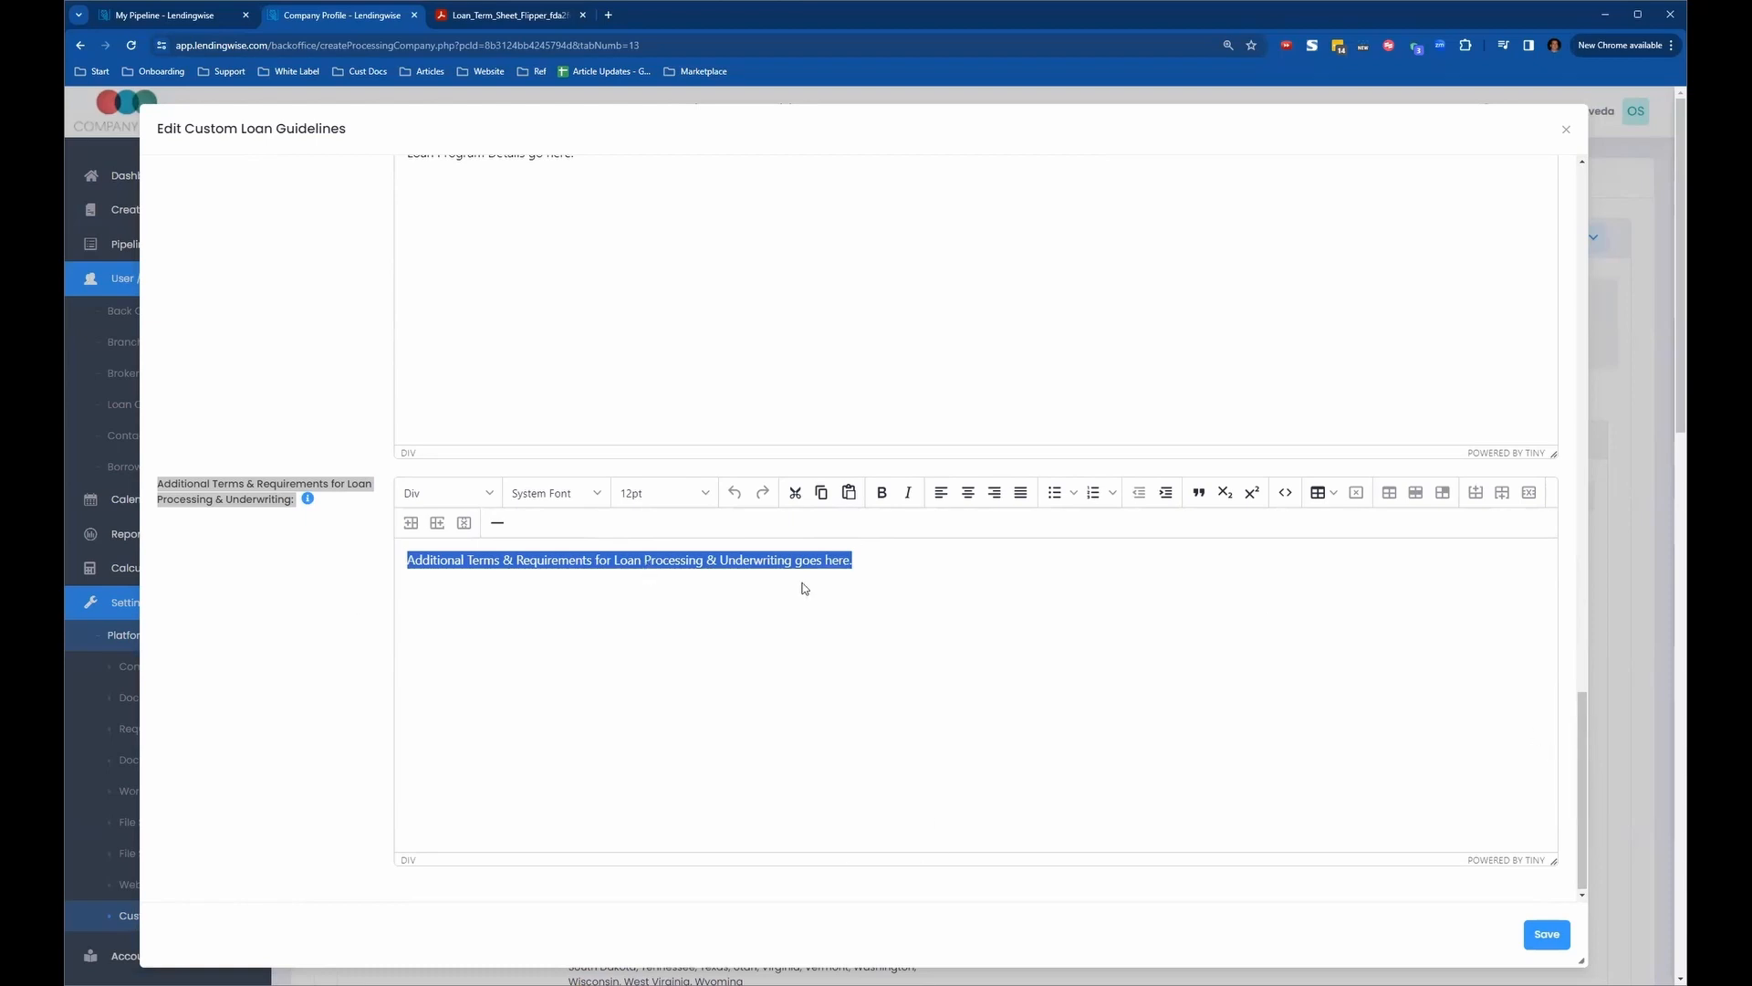
left_click(916, 557)
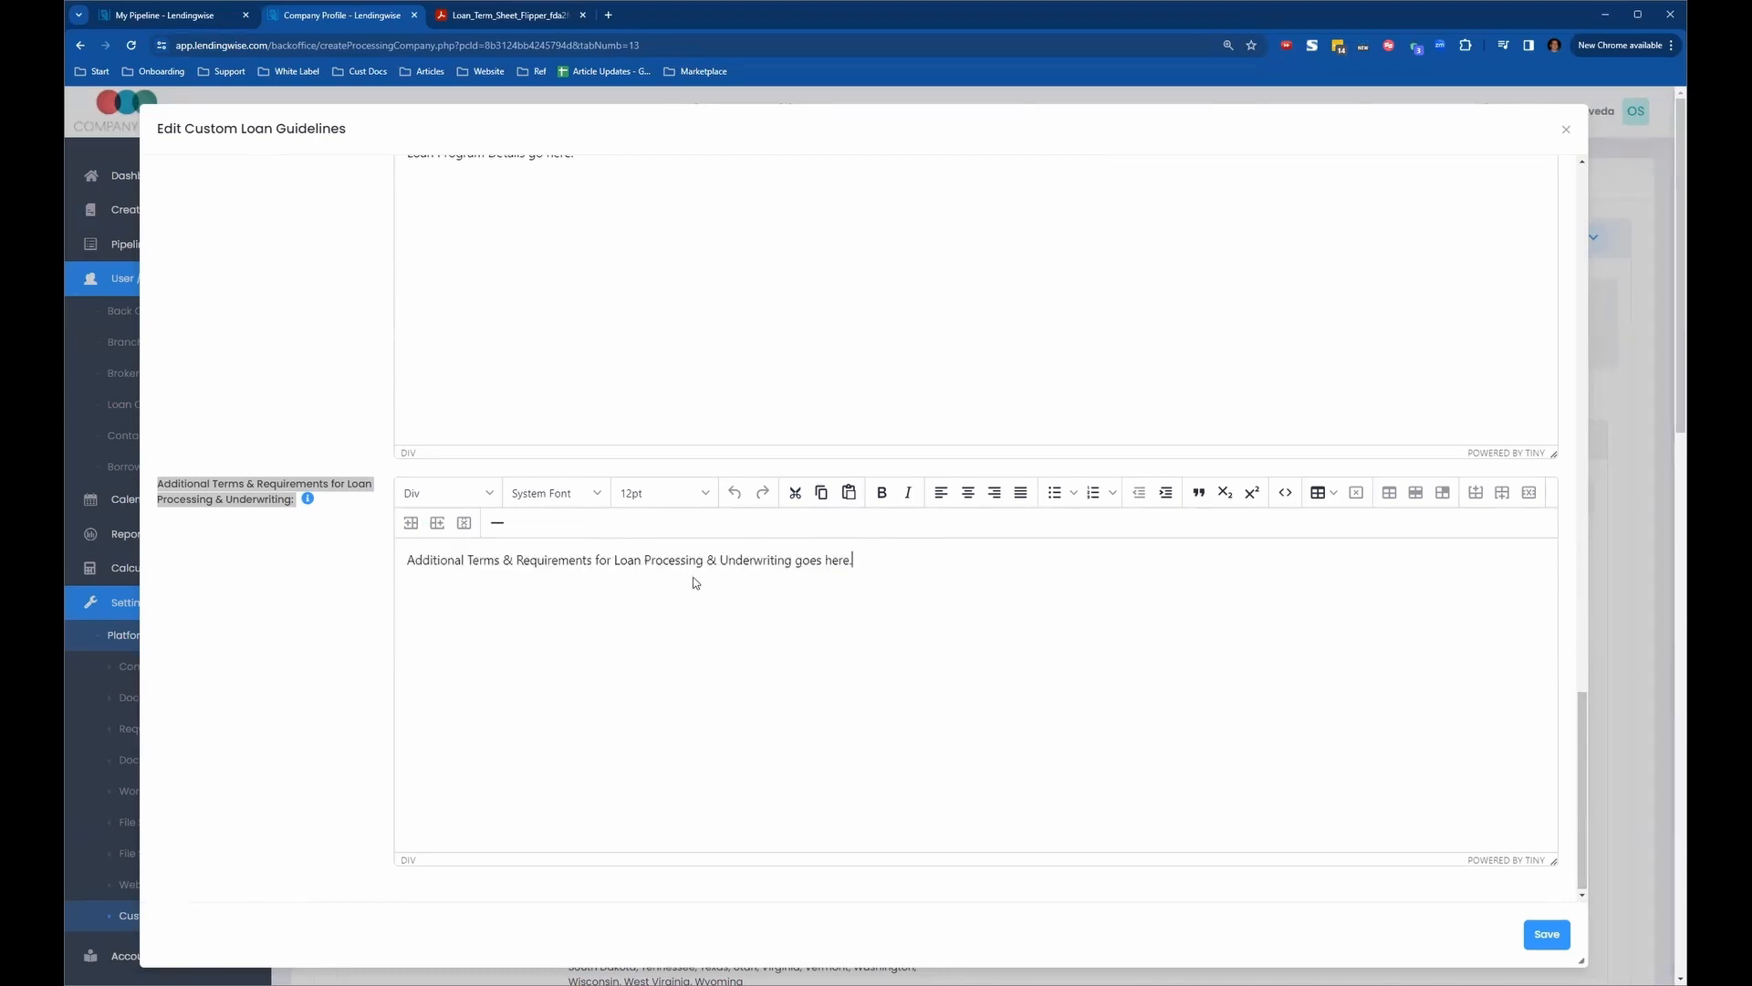
Step: Open the 525,000.00 Fix and Flip loan file from the pipeline in a separate browser tab
left_click(200, 16)
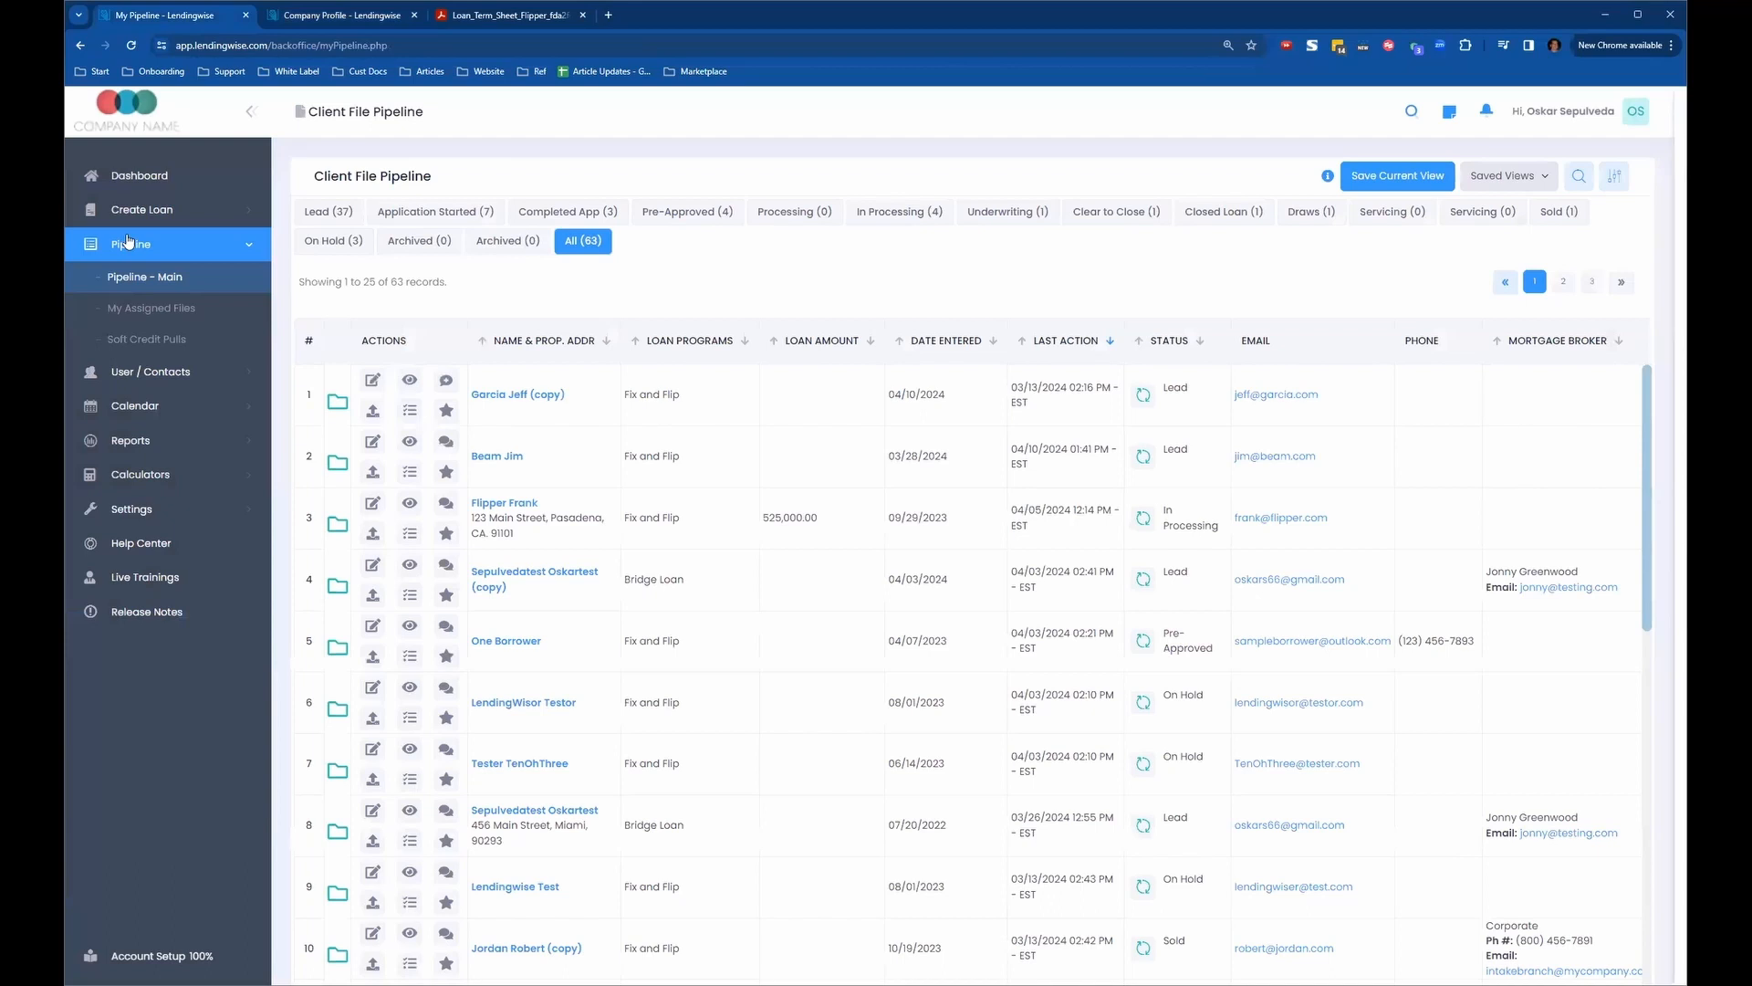
right_click(489, 514)
left_click(525, 522)
left_click(326, 18)
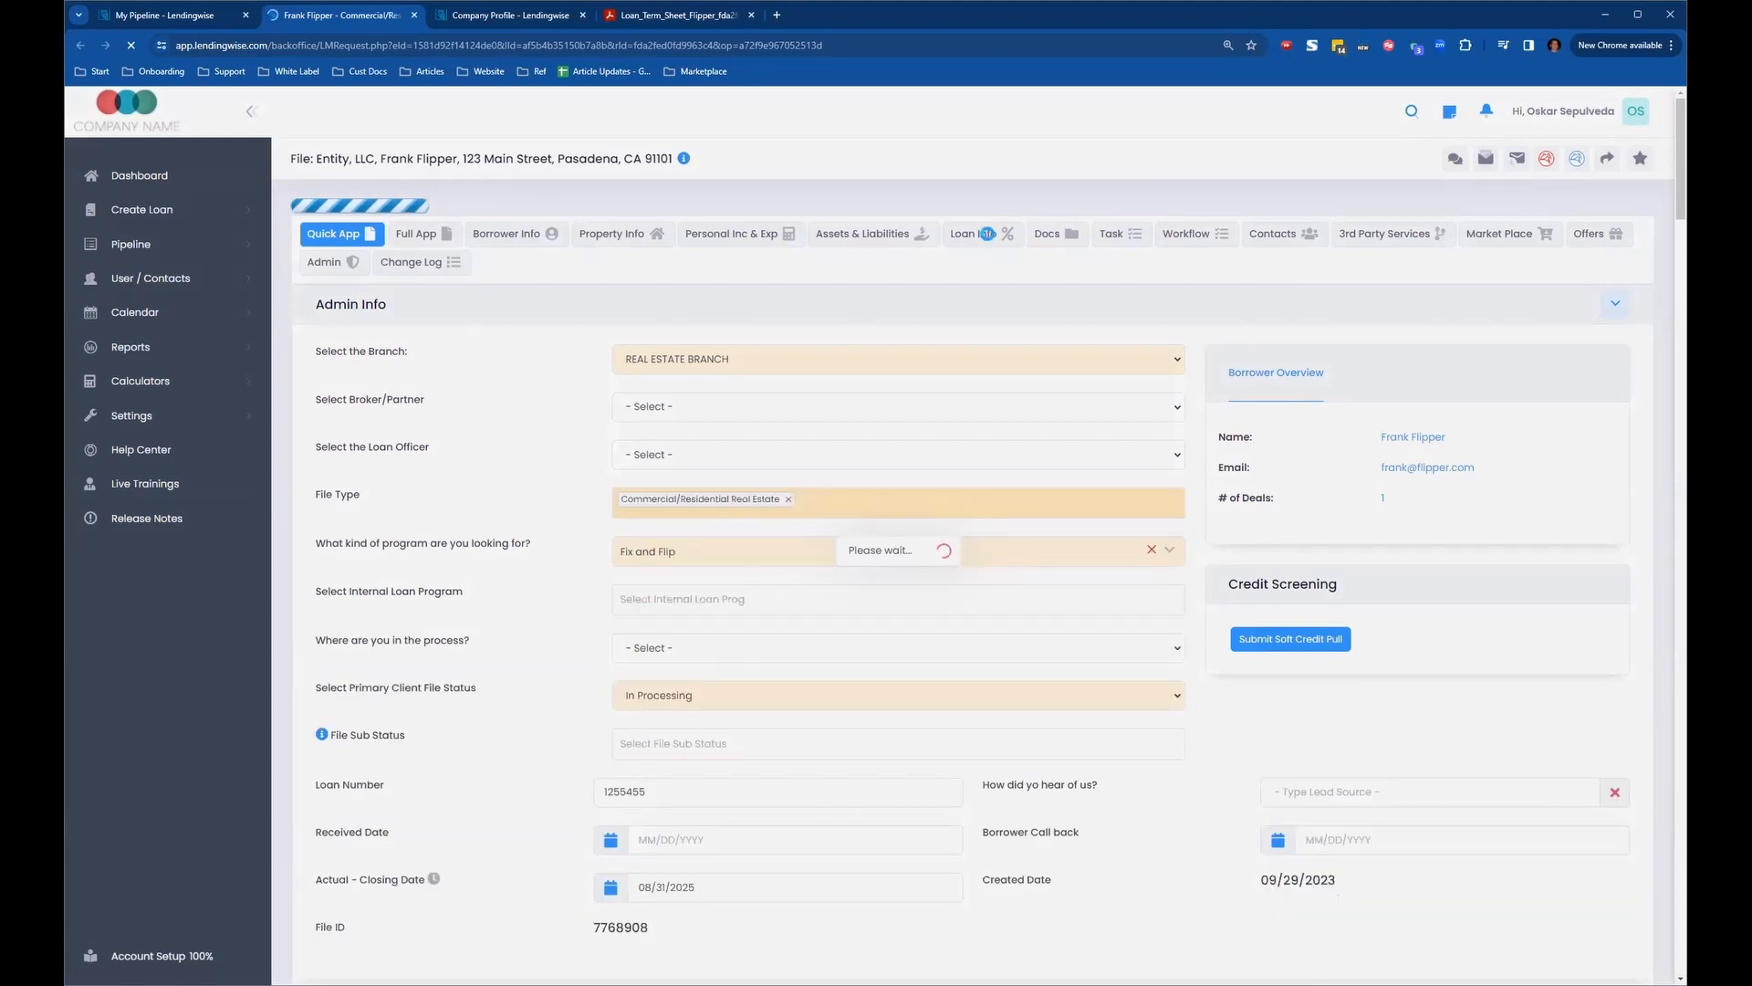
Step: Return to the Fix and Flip custom loan guidelines, check them through to the additional terms, and save them
key("ctrl+Tab")
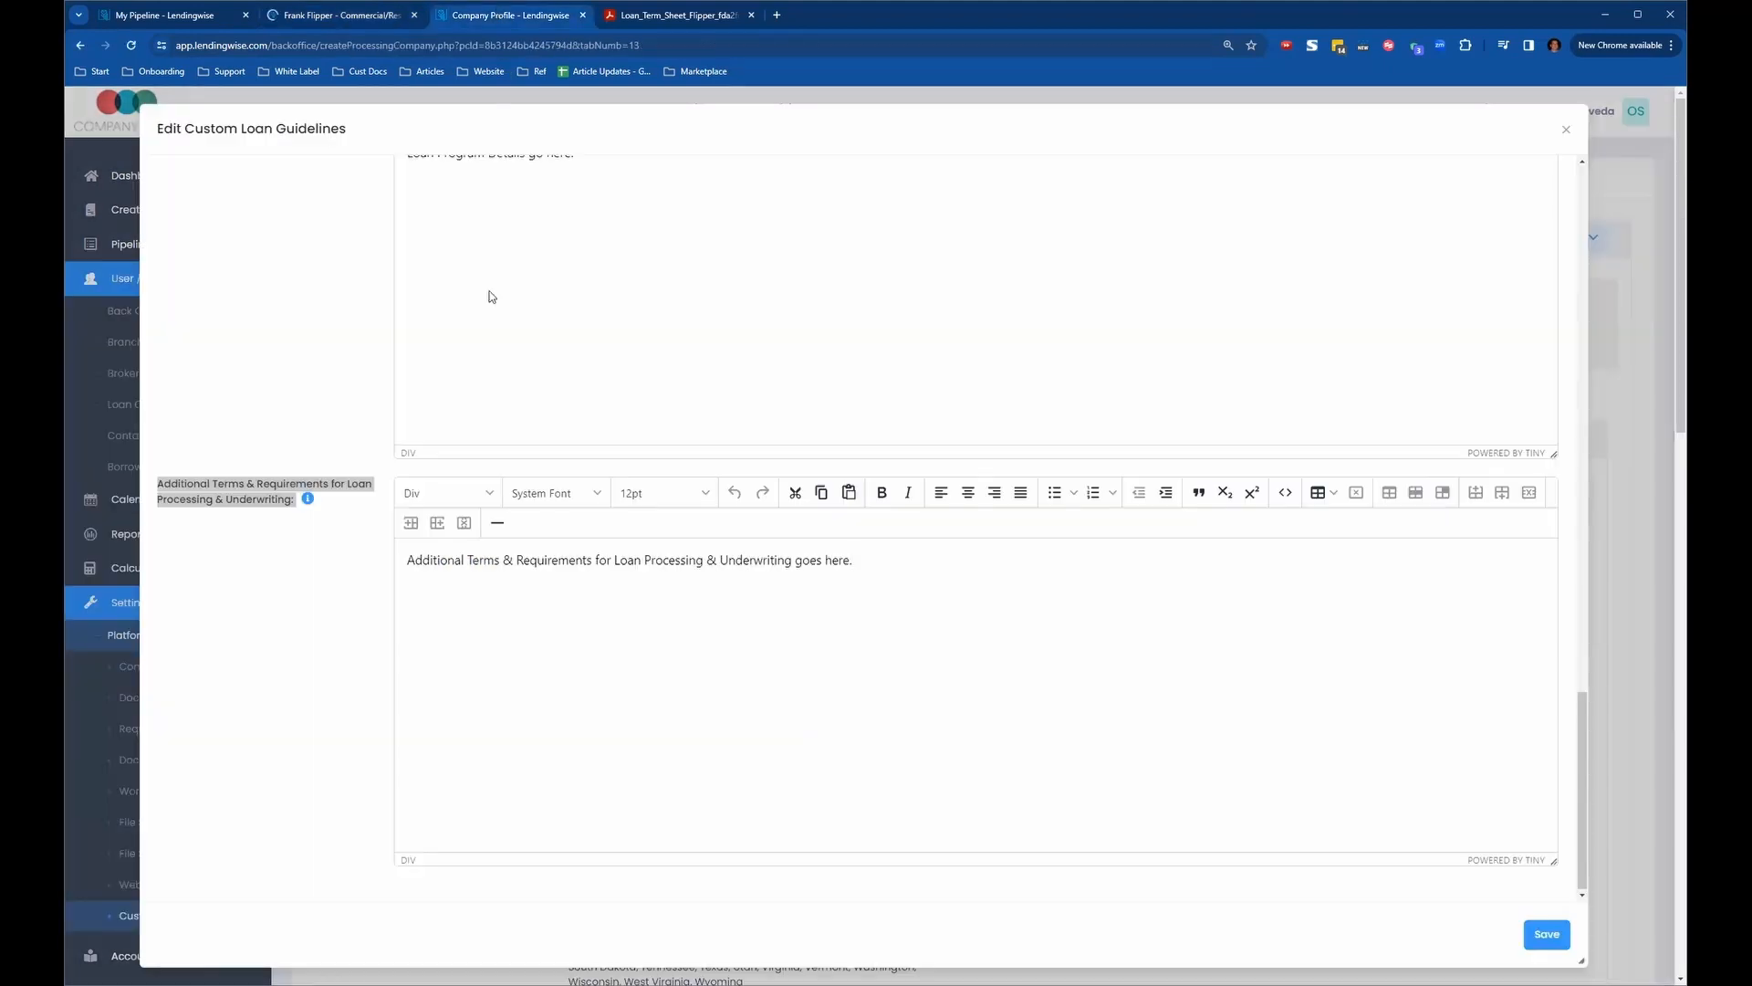
left_click_drag(1587, 835, 1573, 96)
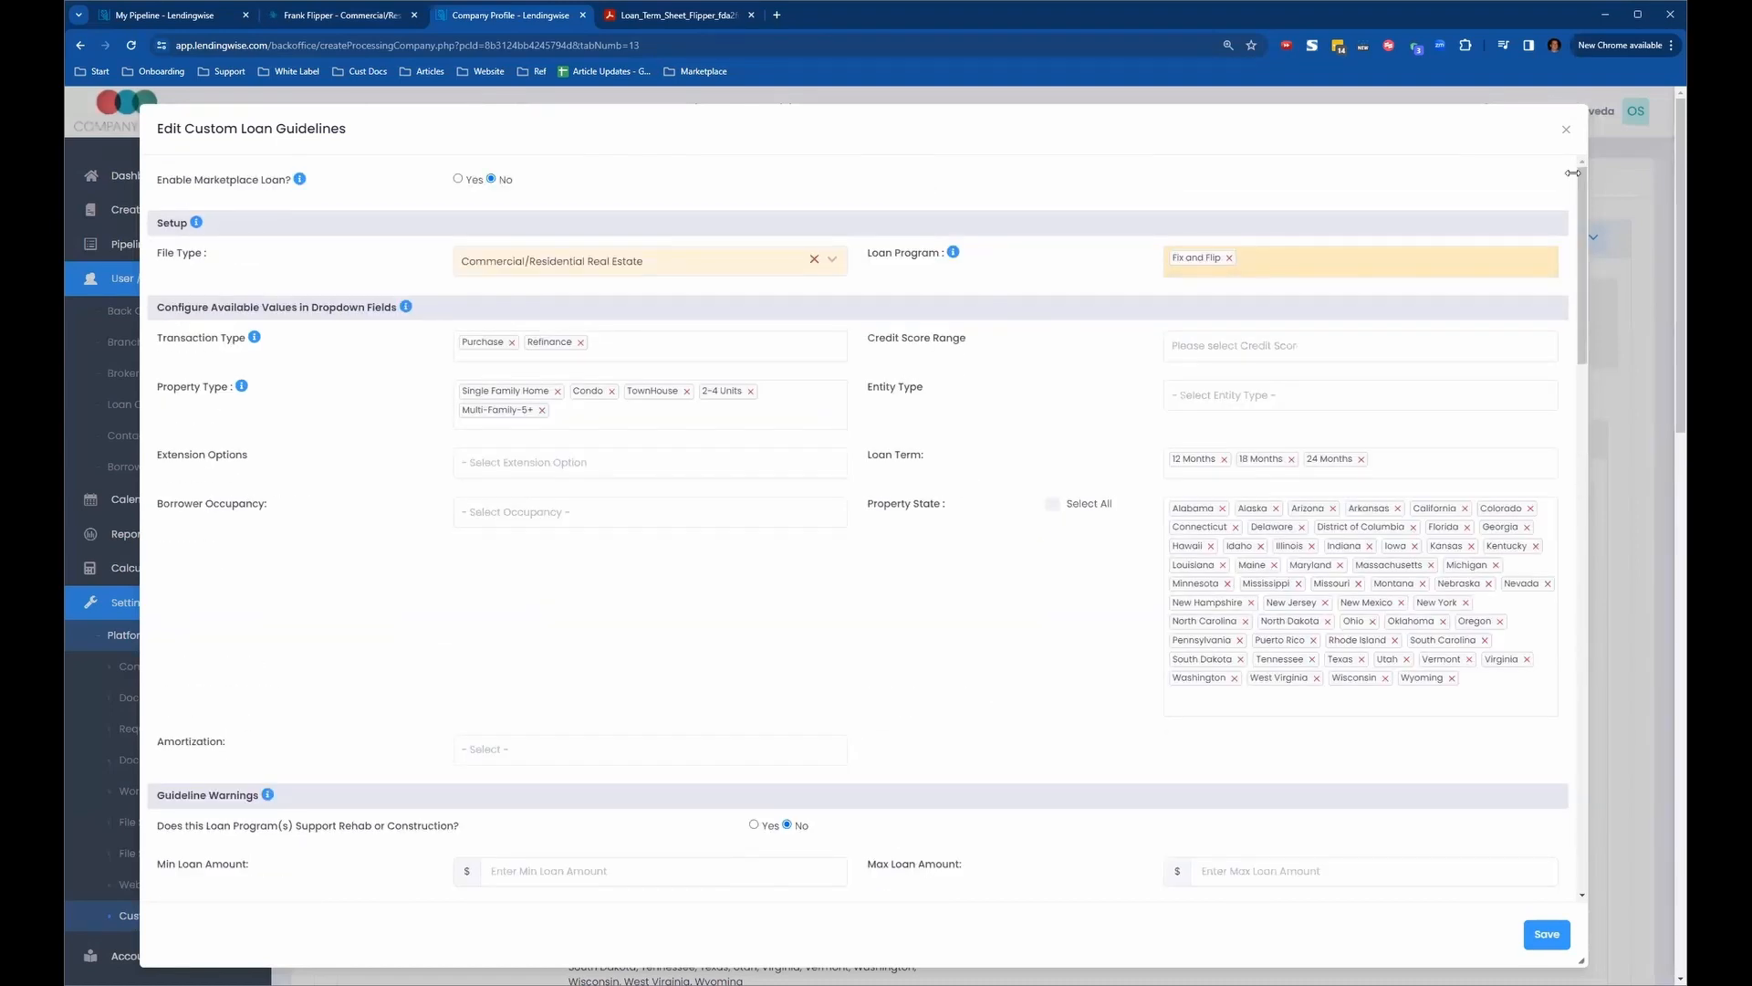
left_click_drag(1582, 265, 1582, 794)
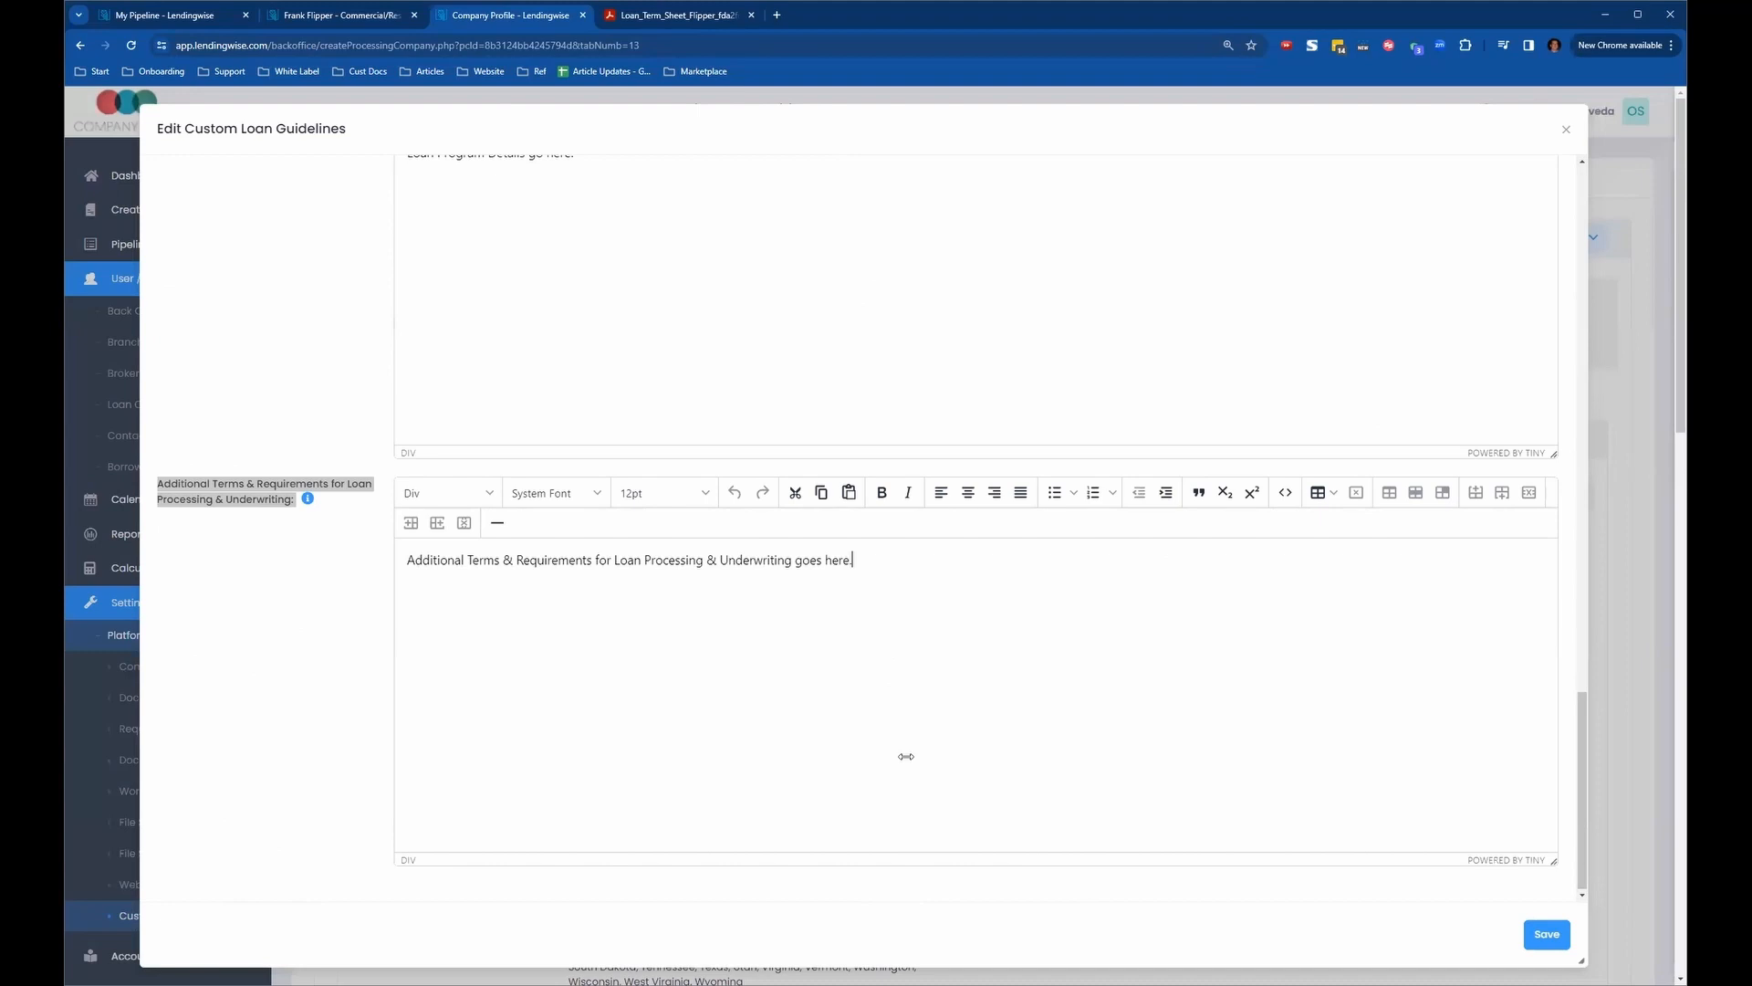
left_click(1547, 934)
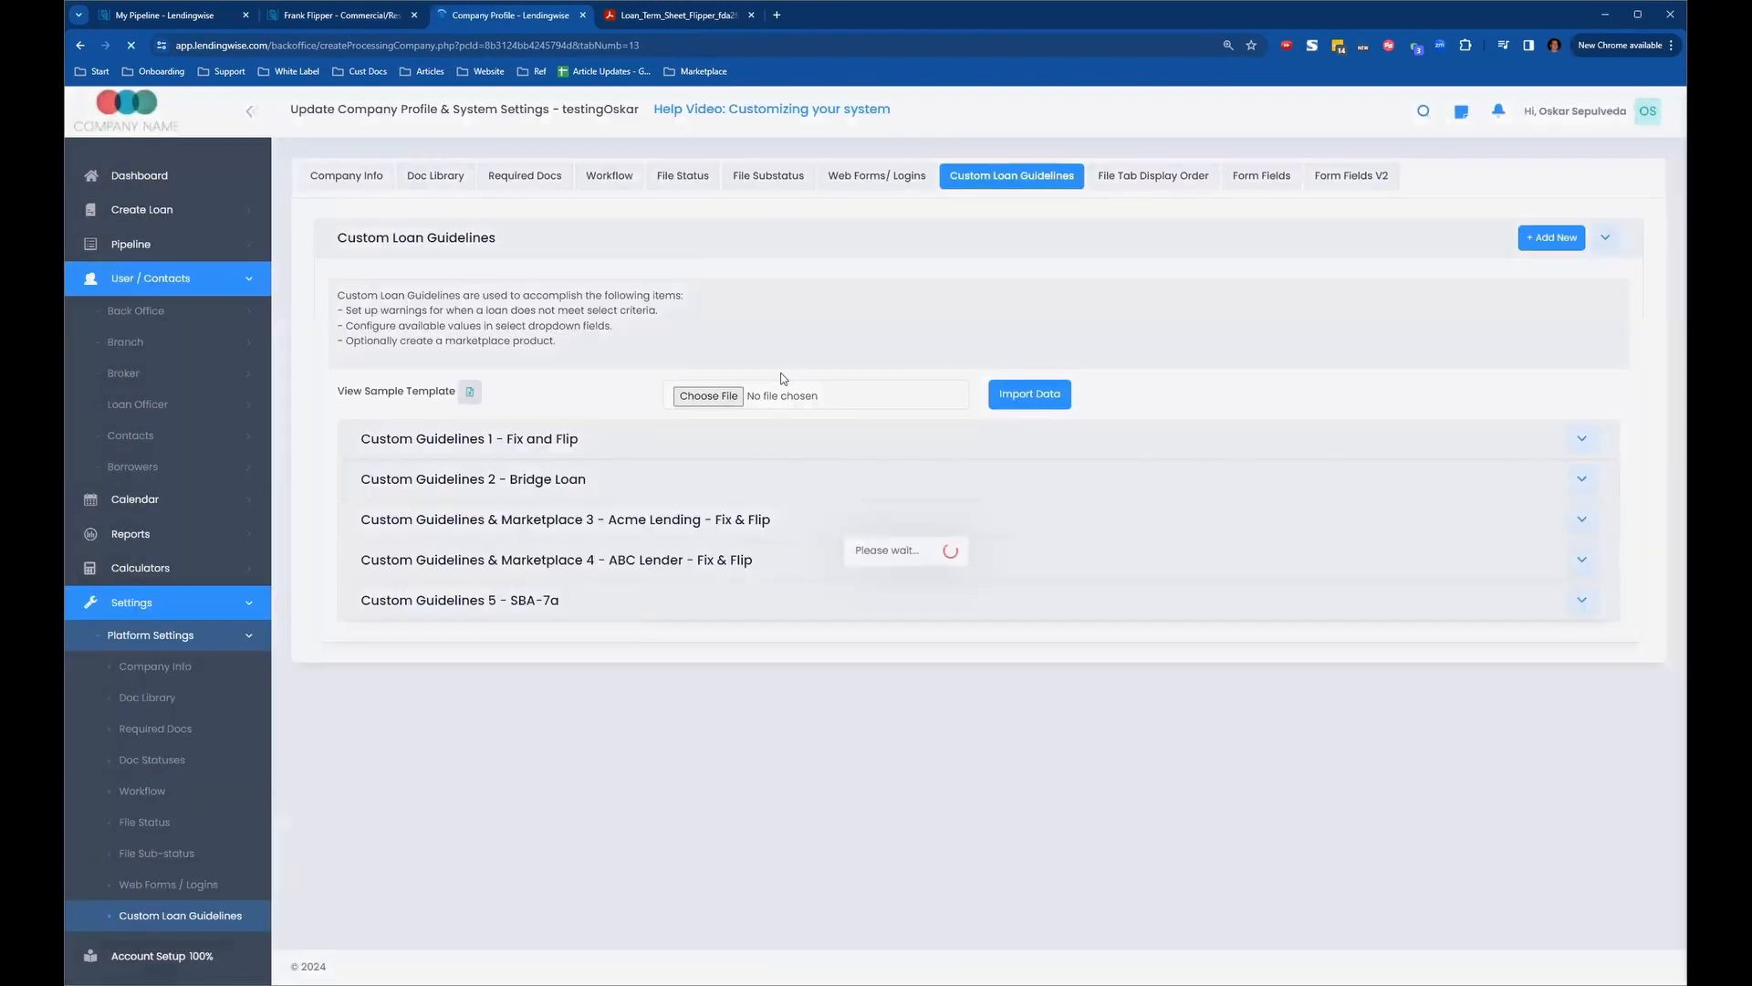
Step: From the Additional Terms section of the loan file's Loan Info, view the term sheet anew and close the older copy
left_click(355, 15)
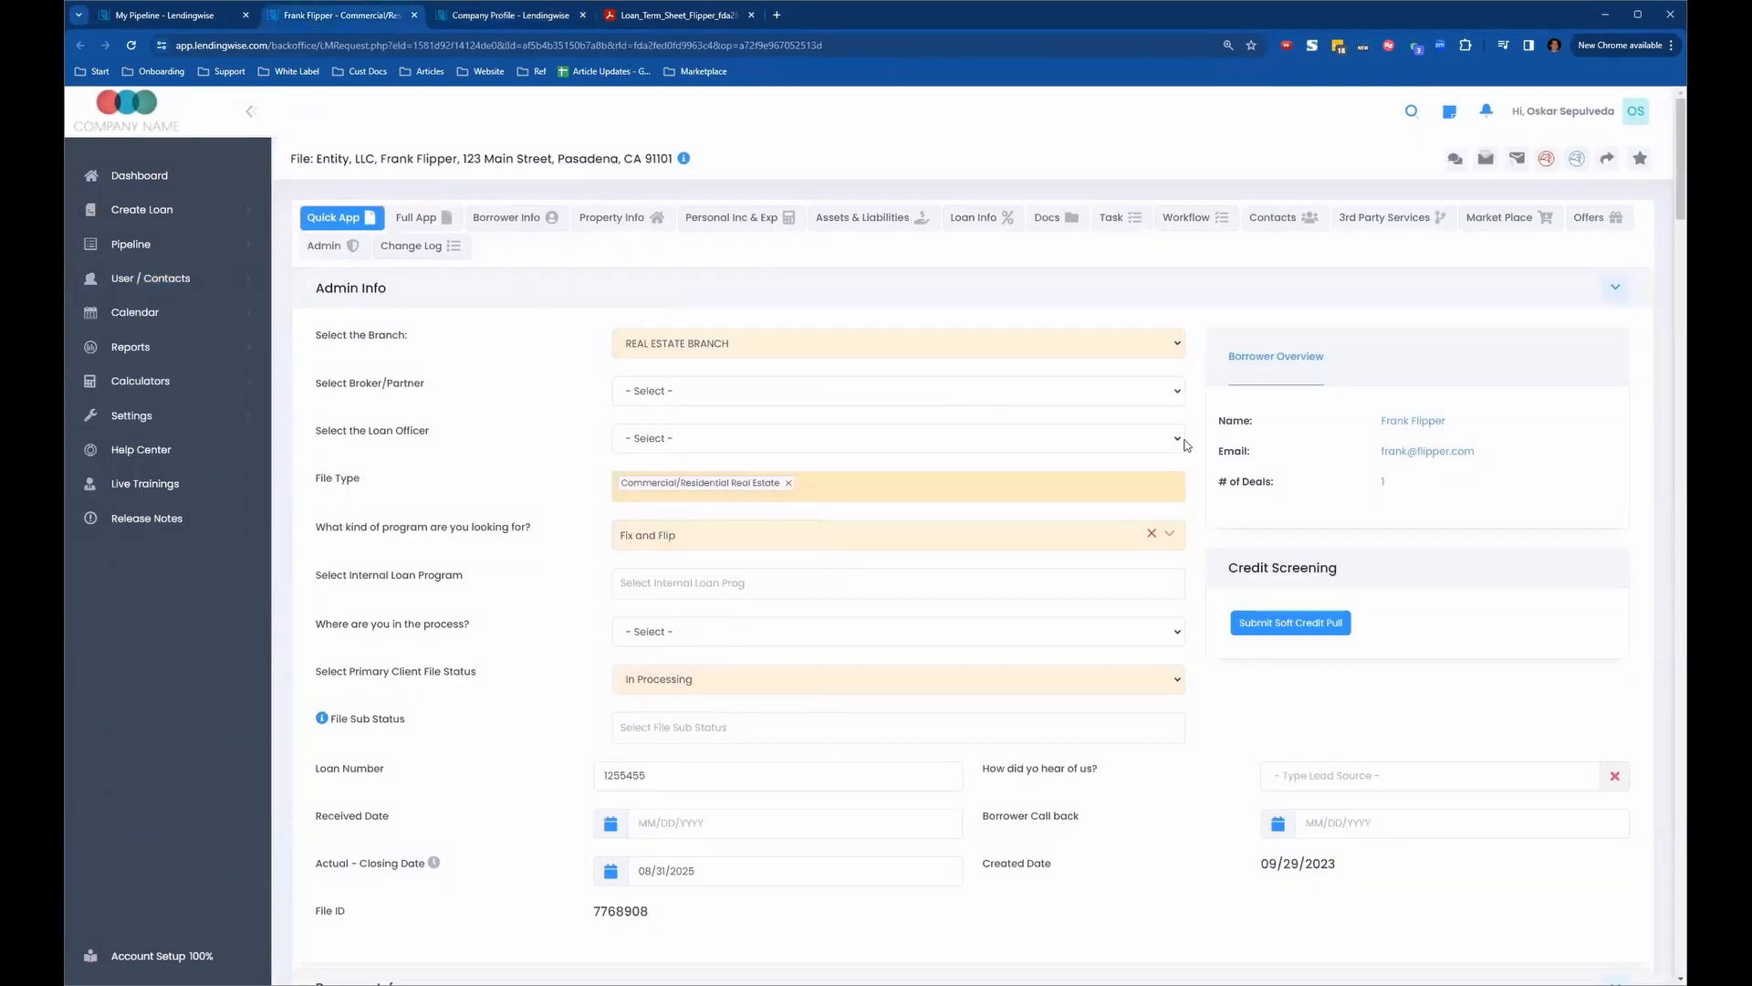
scroll(1147, 520, "down", 15)
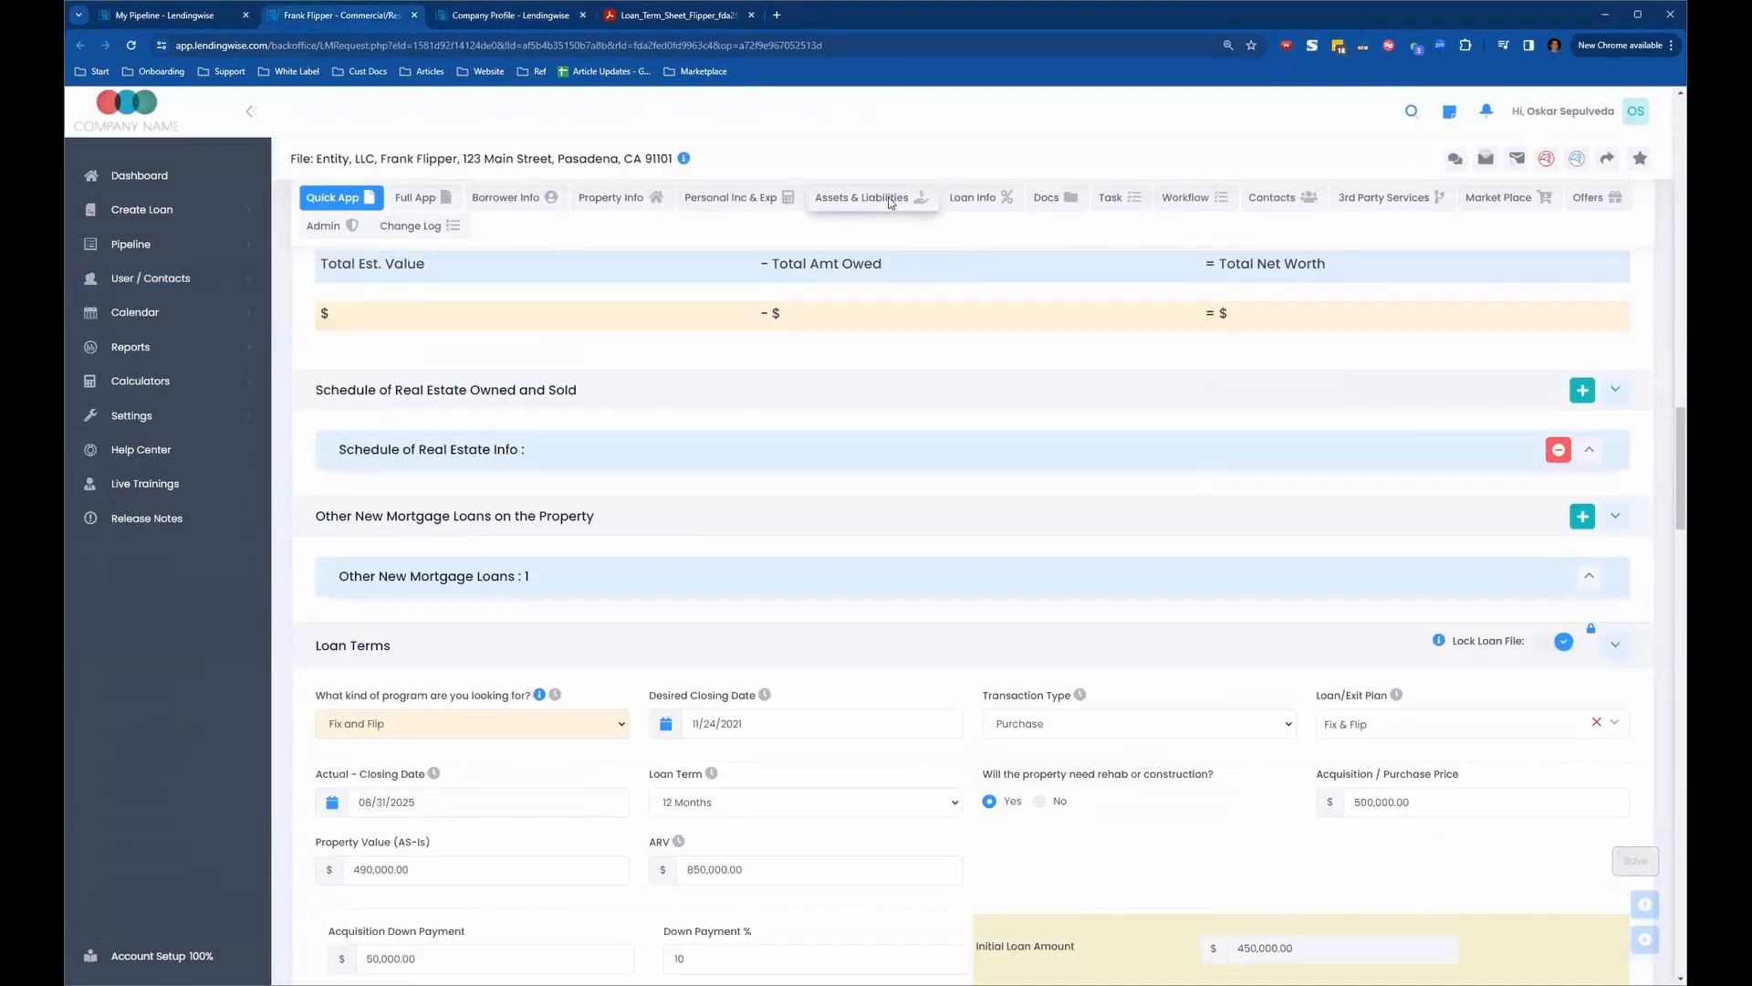
left_click(992, 197)
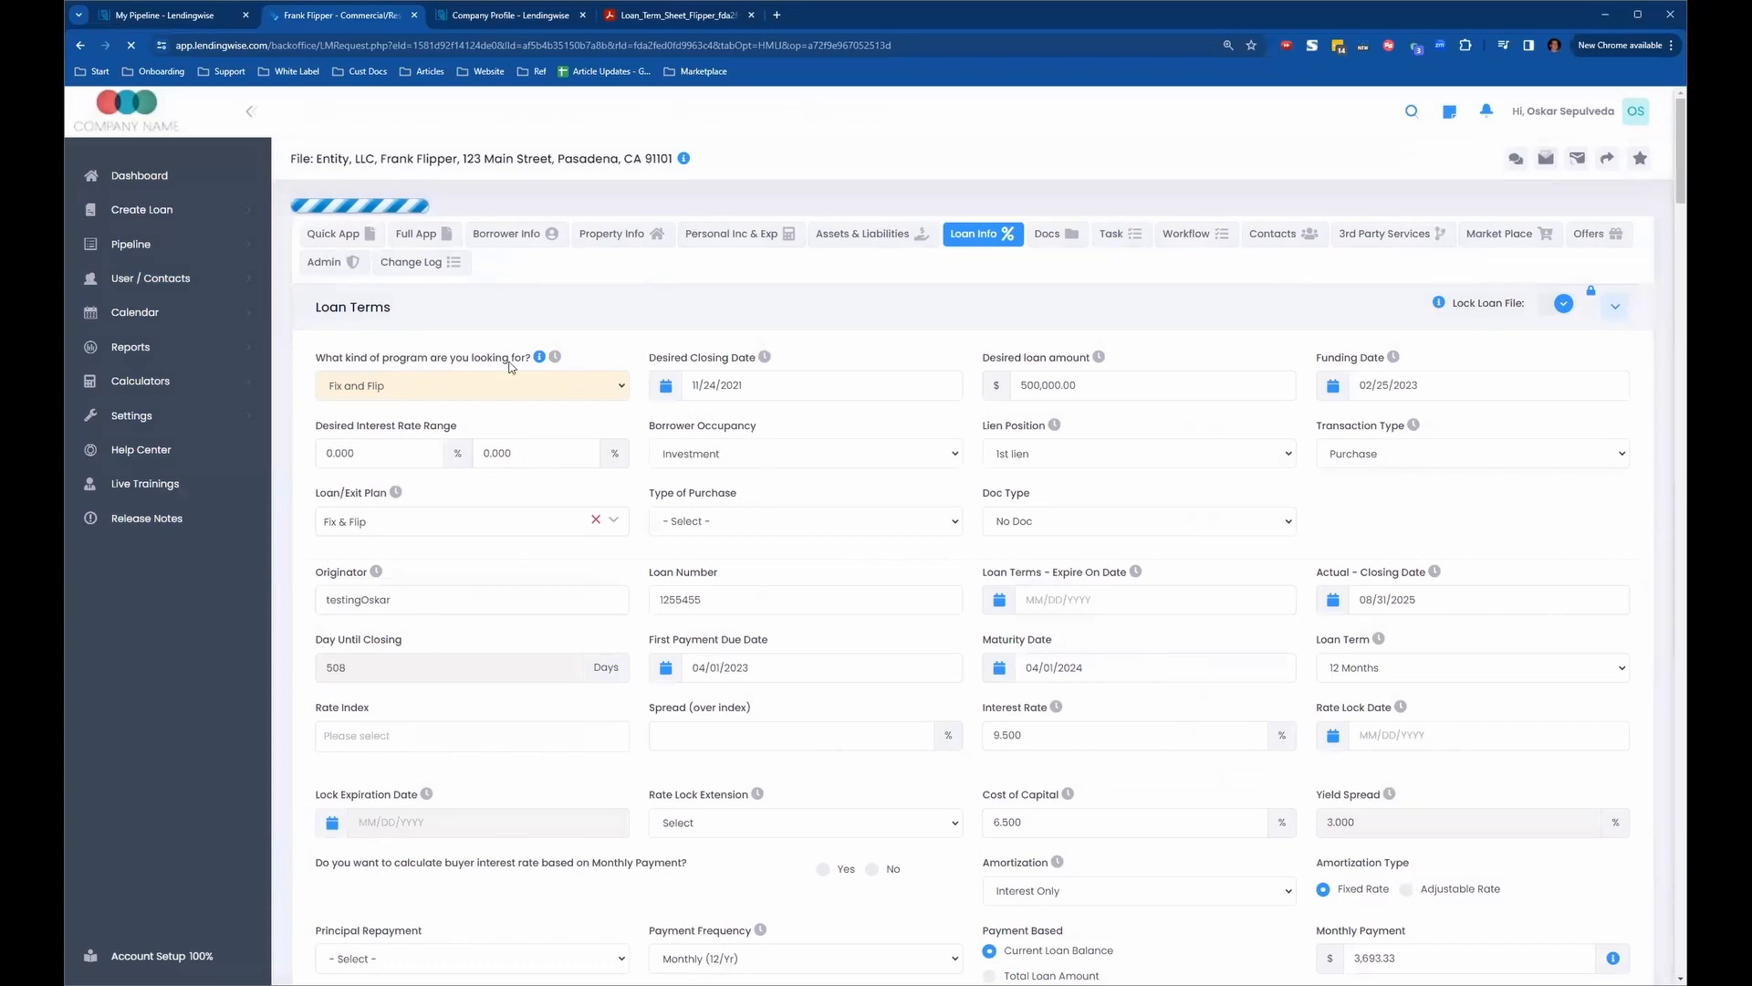
scroll(585, 452, "down", 15)
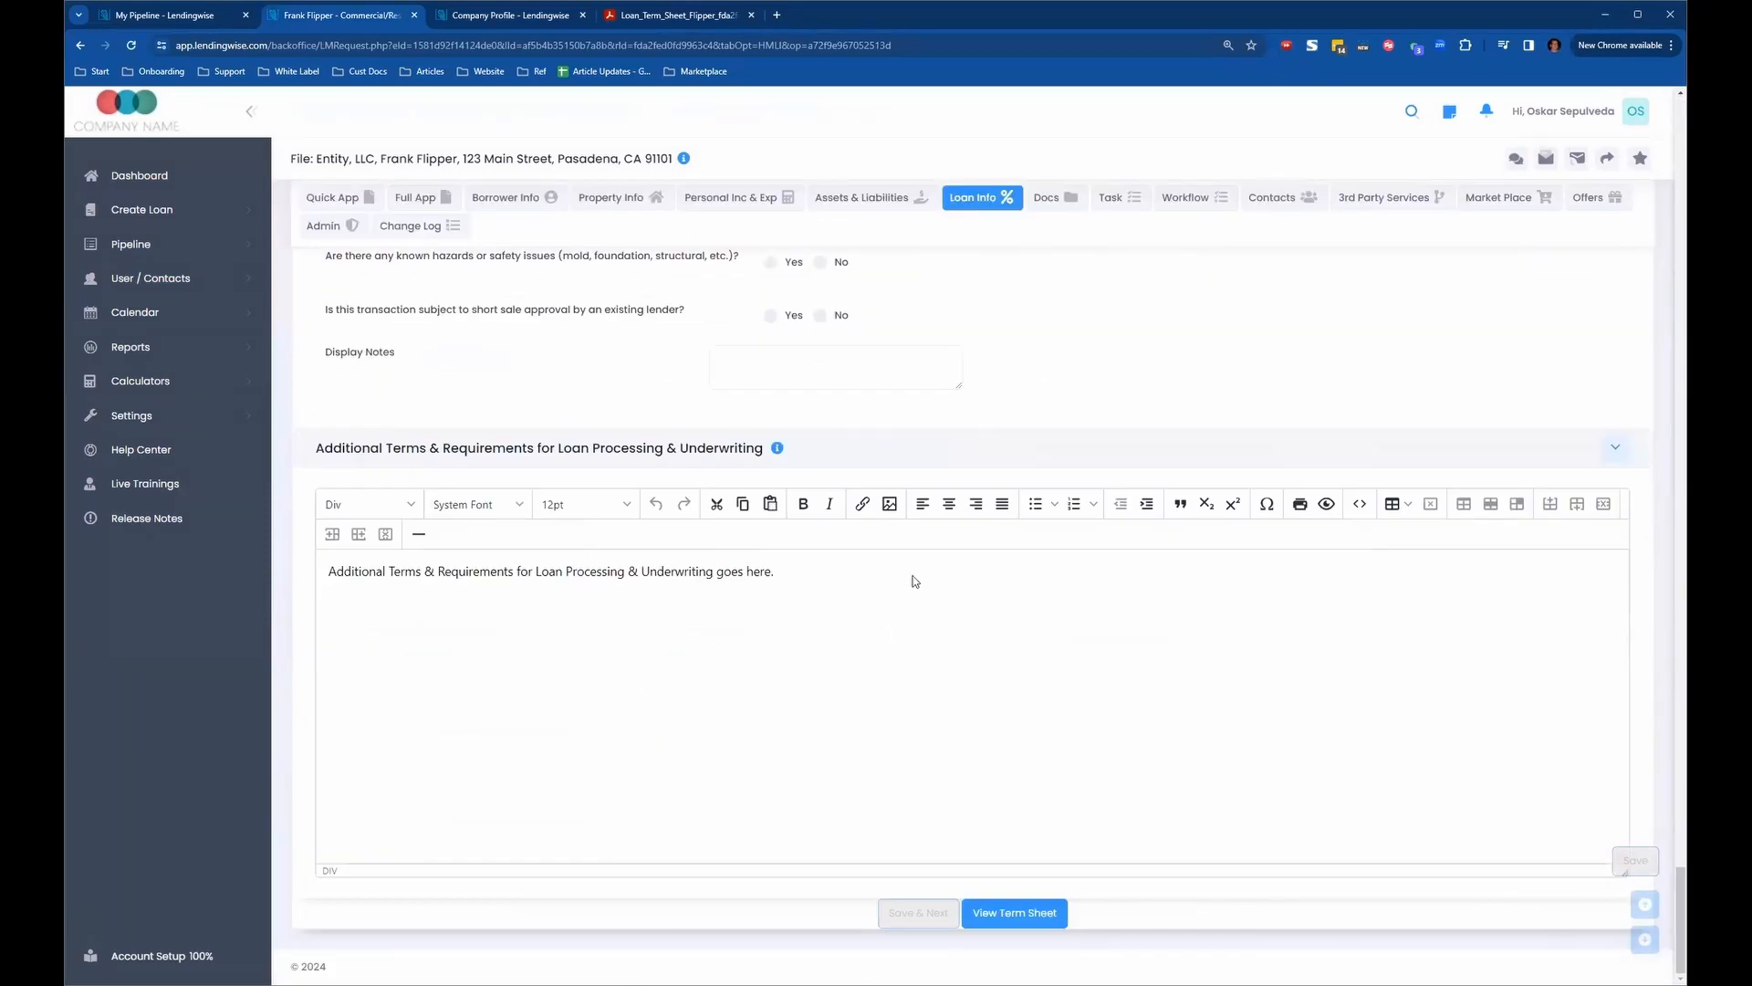
left_click(1037, 926)
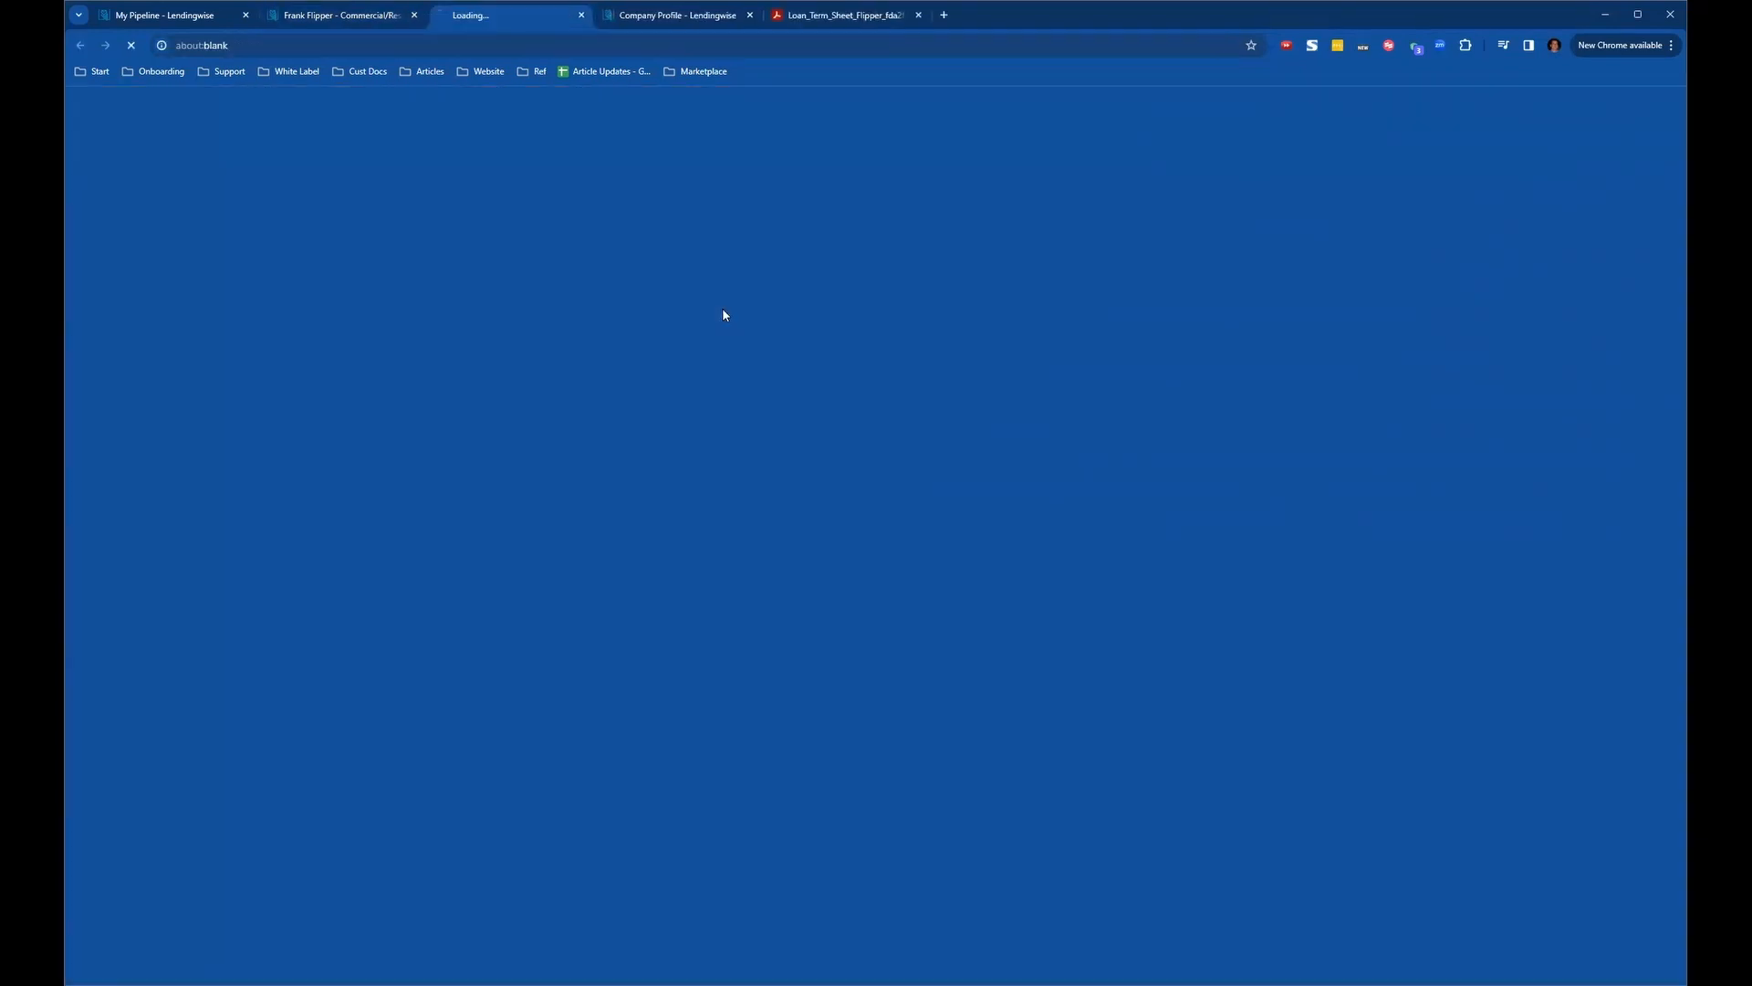
left_click(920, 14)
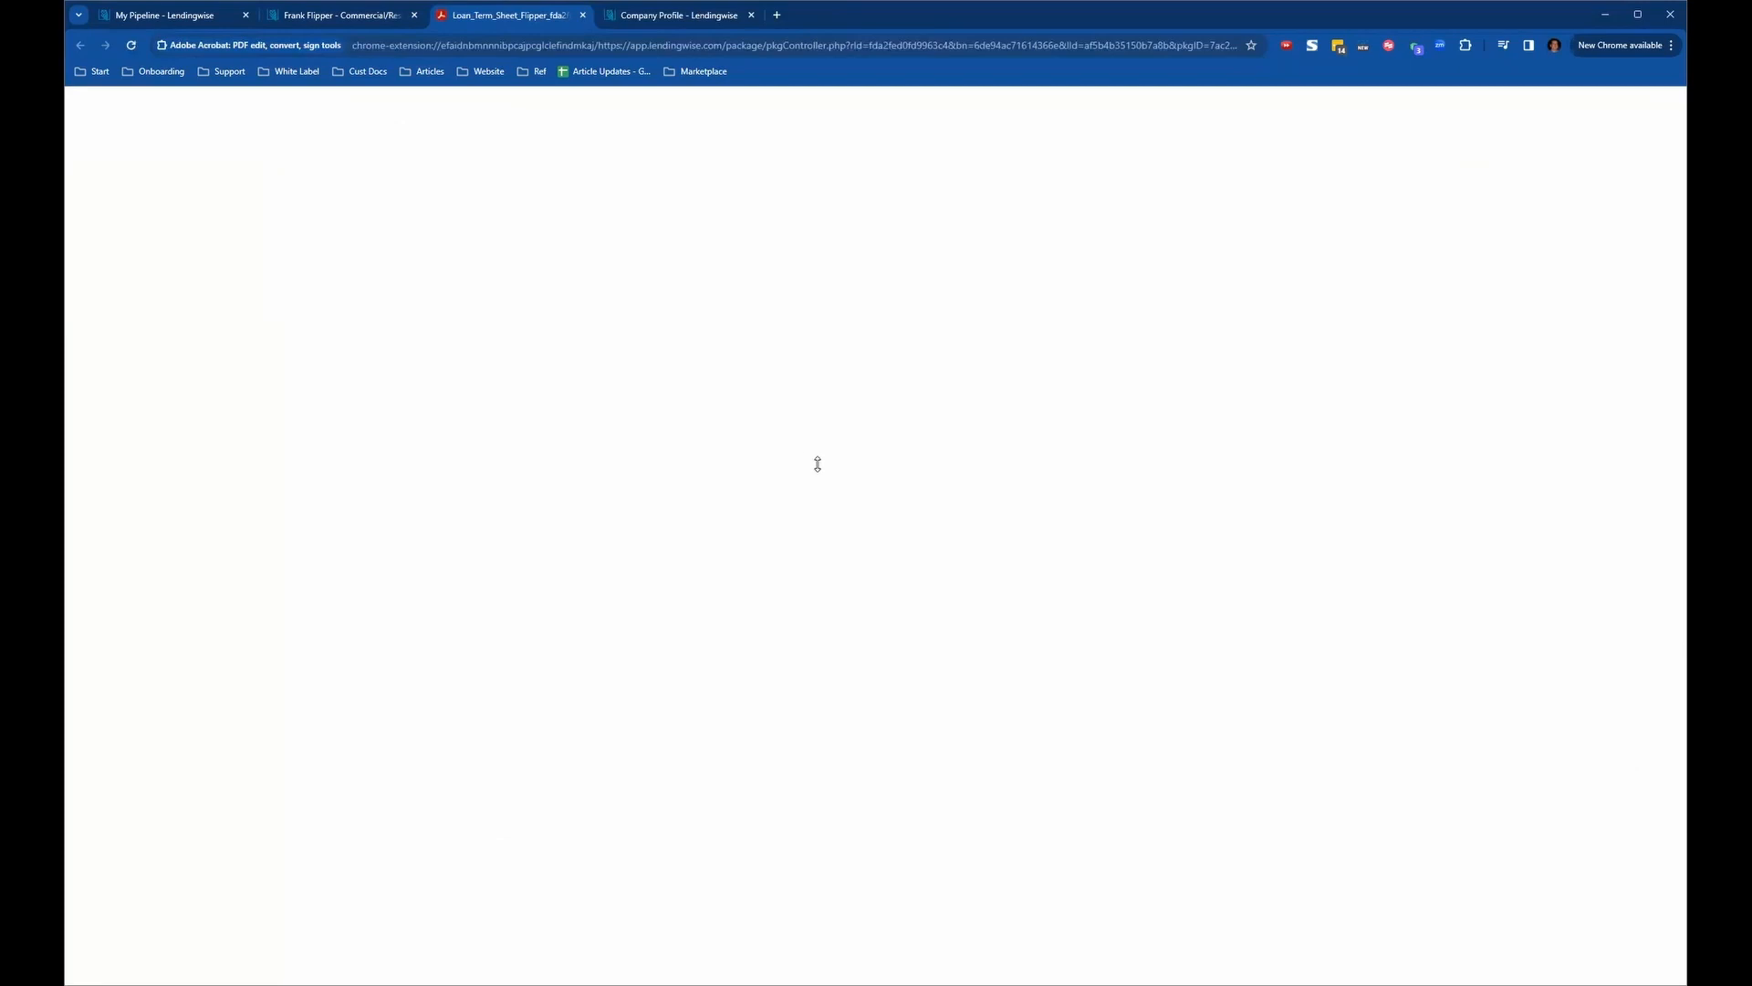